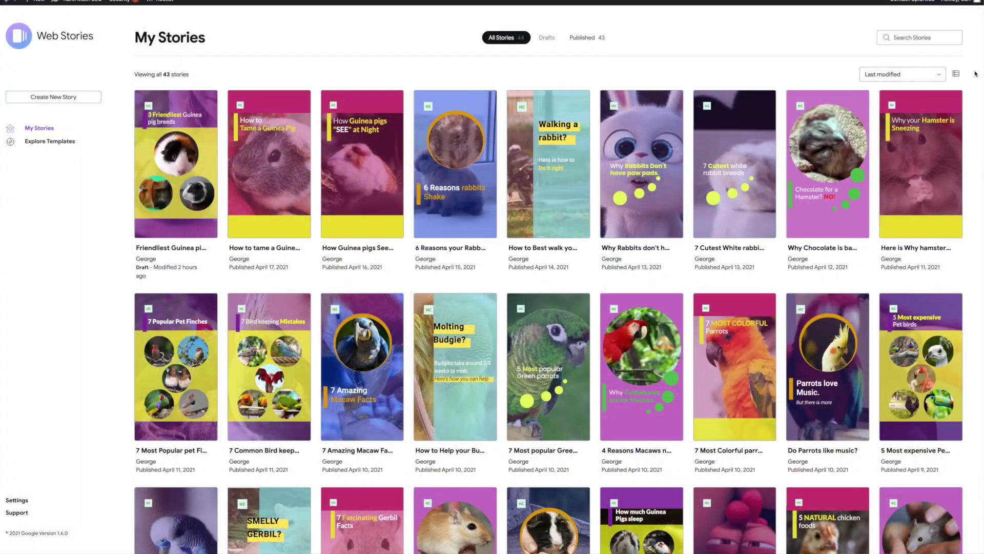
# Open CarlBroadbent.com's GIVEAWAY page, read how to win the site, then switch to Newsroom AI.
pyautogui.scroll(-5, 975, 74)
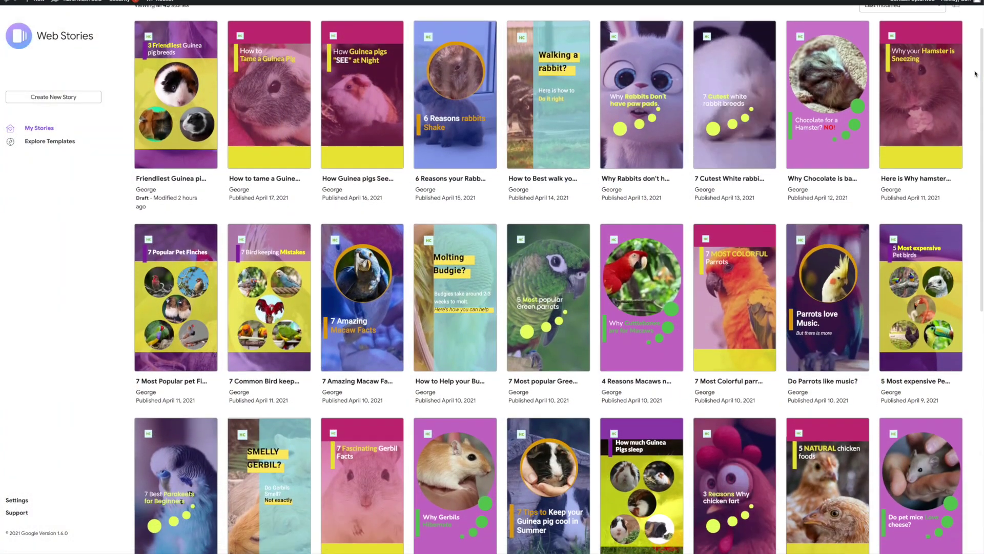
pyautogui.scroll(-5, 975, 73)
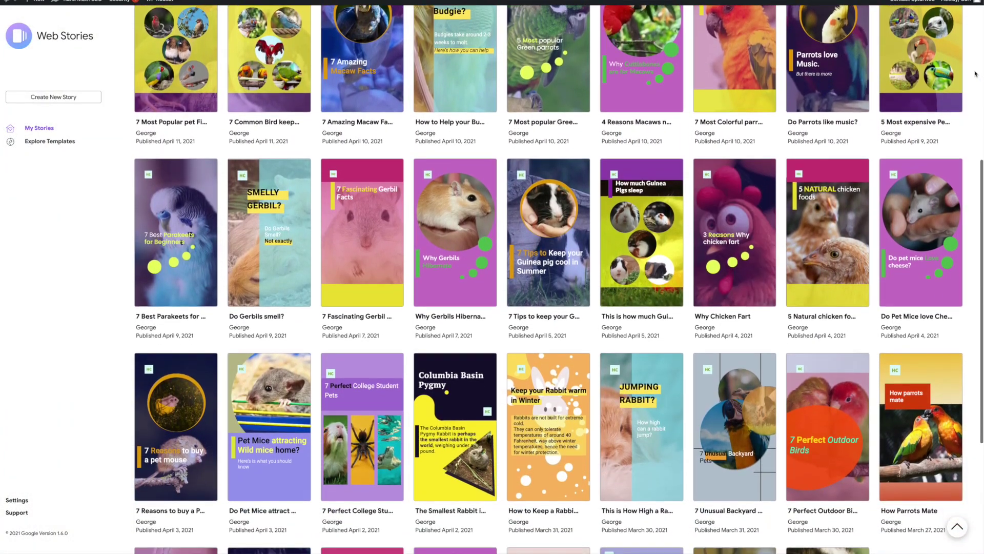
pyautogui.scroll(-3, 975, 73)
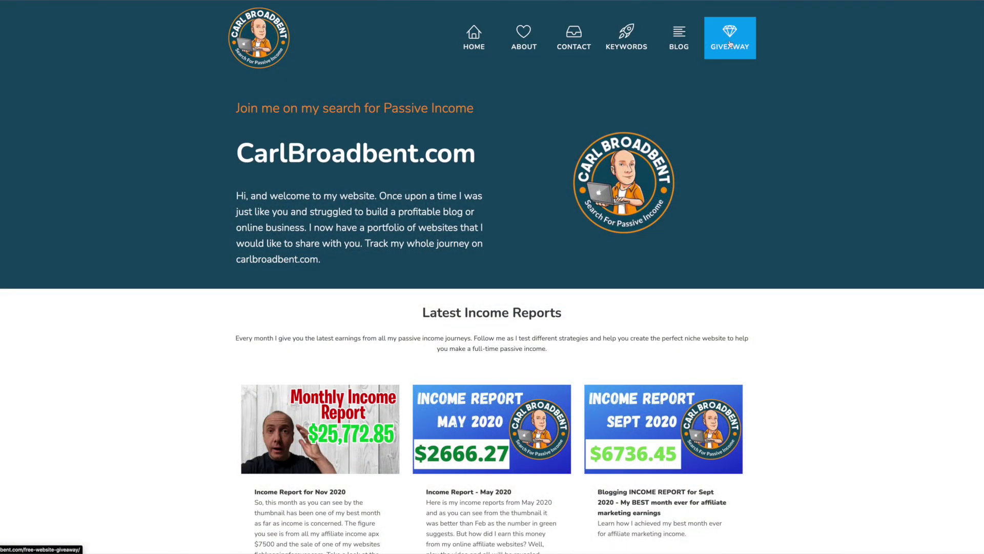
pyautogui.click(730, 44)
pyautogui.scroll(-12, 274, 303)
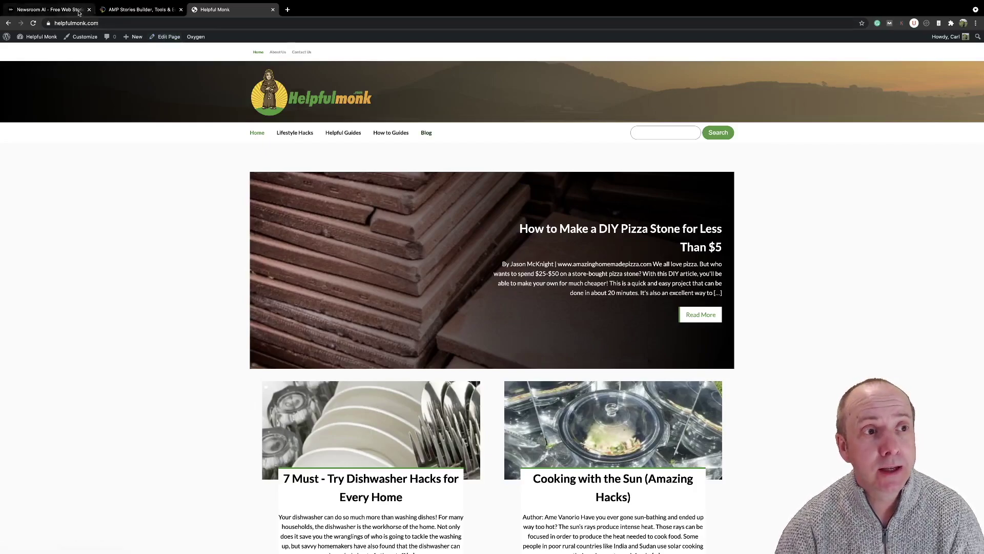
pyautogui.click(49, 9)
# Scroll through the Newsroom AI homepage to review its Web Stories platform.
pyautogui.scroll(15, 113, 113)
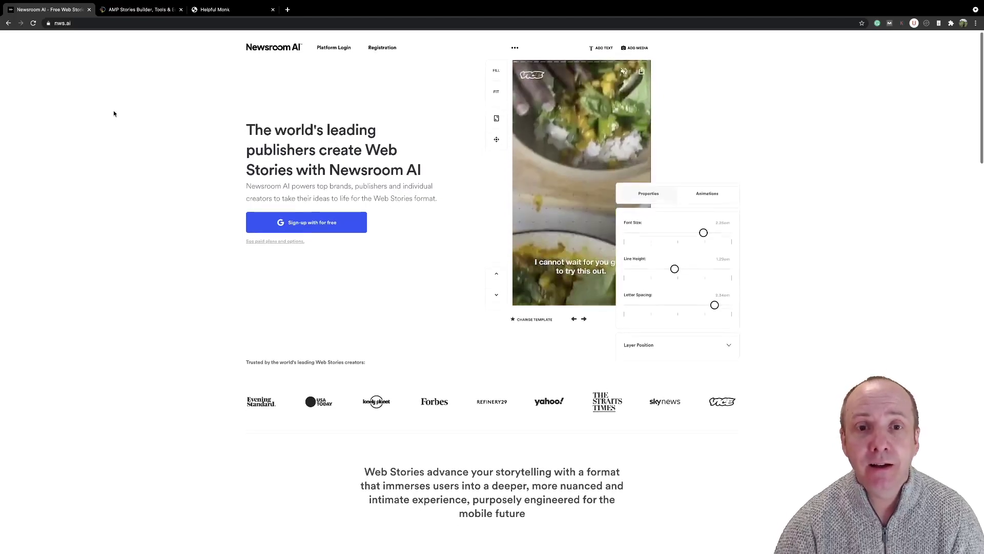
pyautogui.scroll(-1, 114, 113)
pyautogui.scroll(-13, 114, 113)
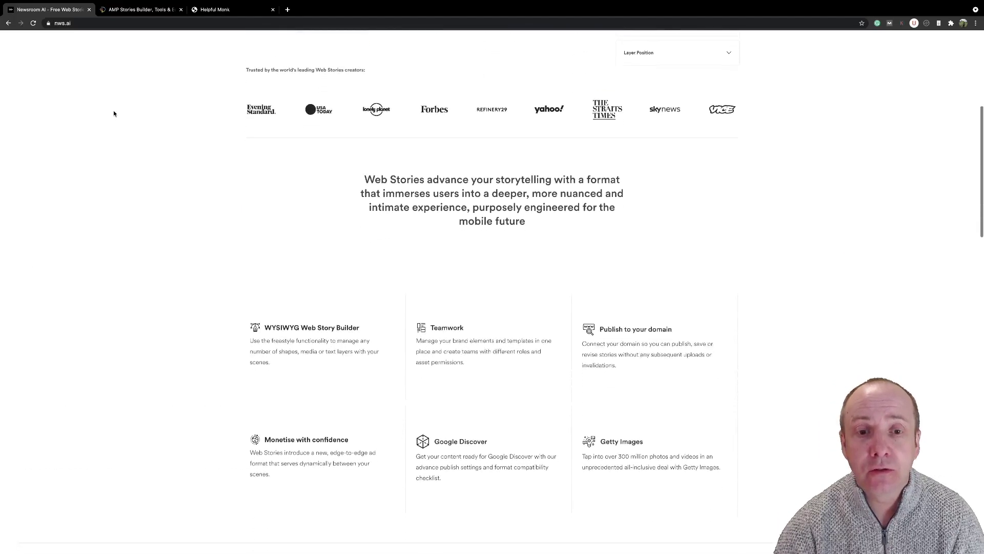
pyautogui.scroll(-3, 113, 113)
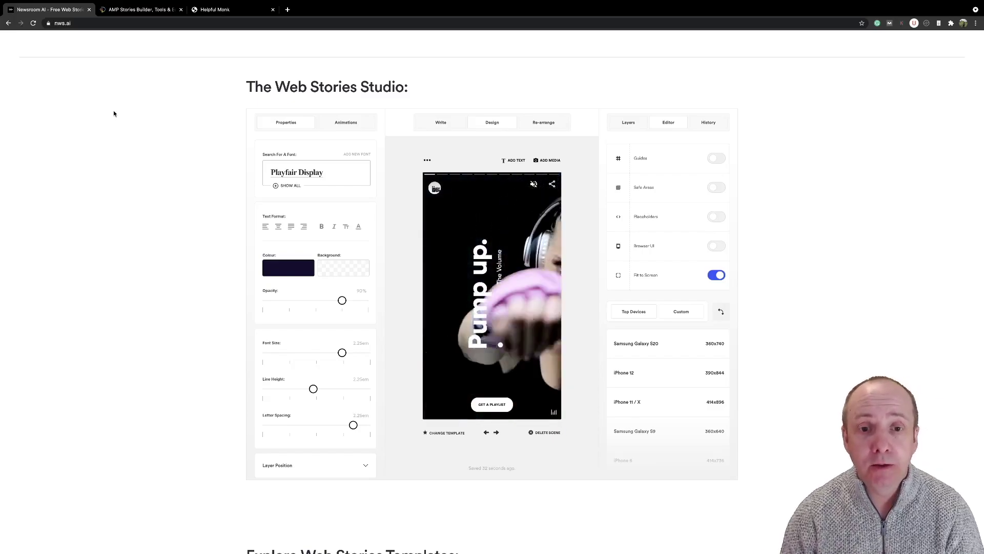
# Switch to the MakeStories tab and scroll its zero-code Web Stories builder homepage.
pyautogui.click(137, 10)
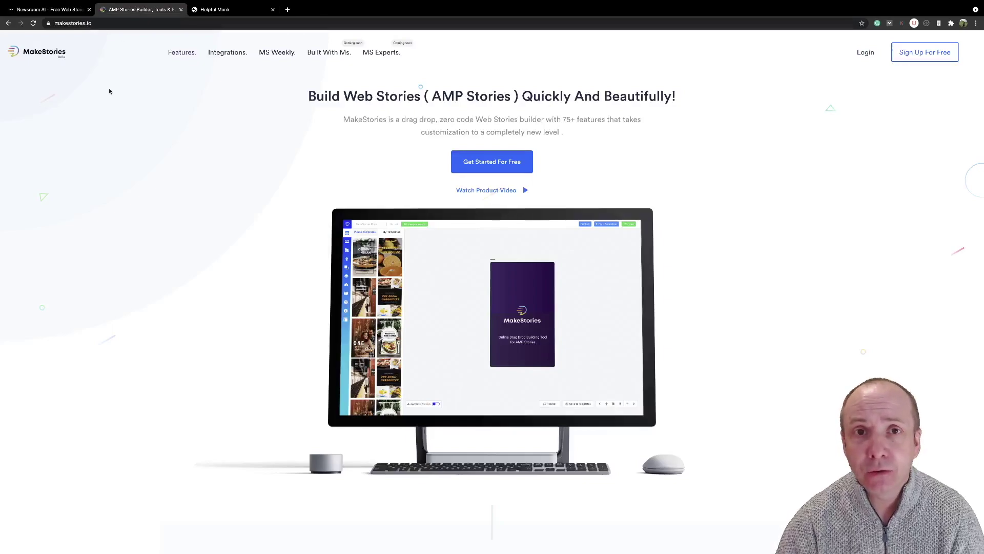
pyautogui.scroll(-9, 109, 91)
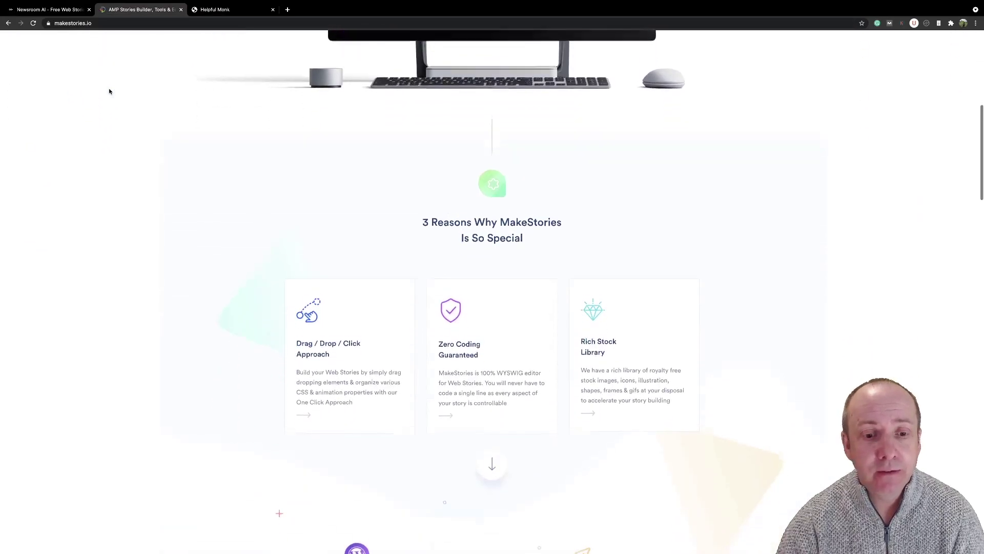
pyautogui.scroll(9, 109, 91)
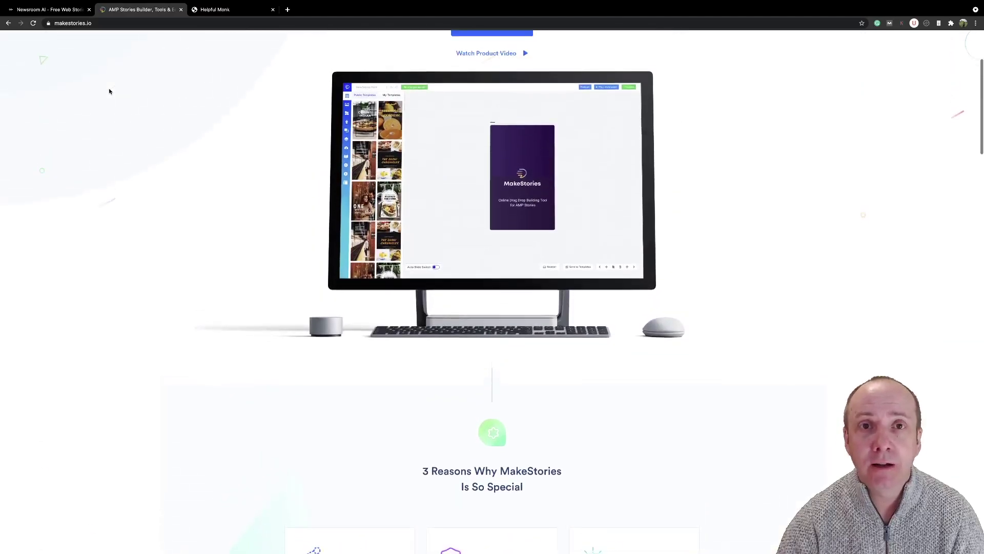
pyautogui.scroll(1, 109, 91)
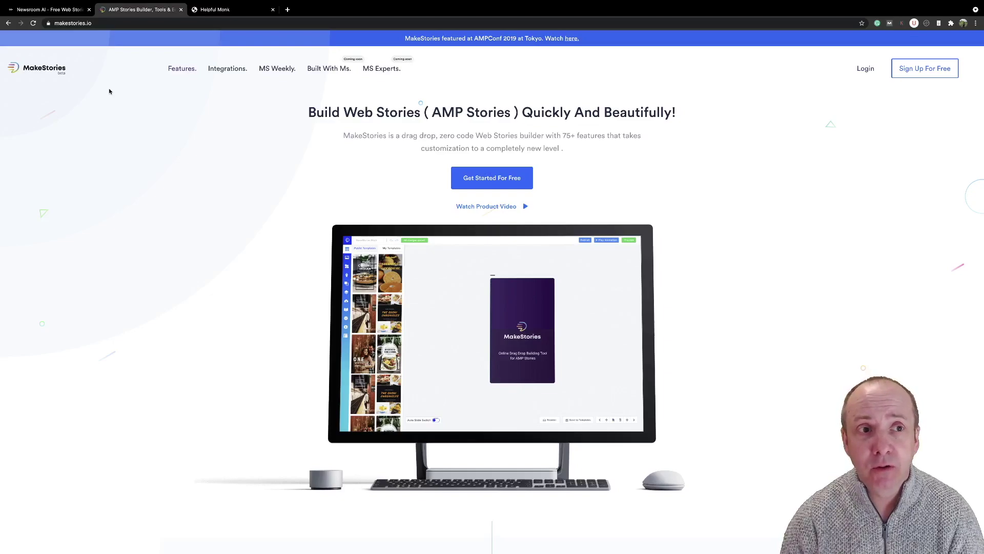
# From the Helpful Monk admin, go to Plugins > Add New and search 'web stories'.
pyautogui.click(220, 9)
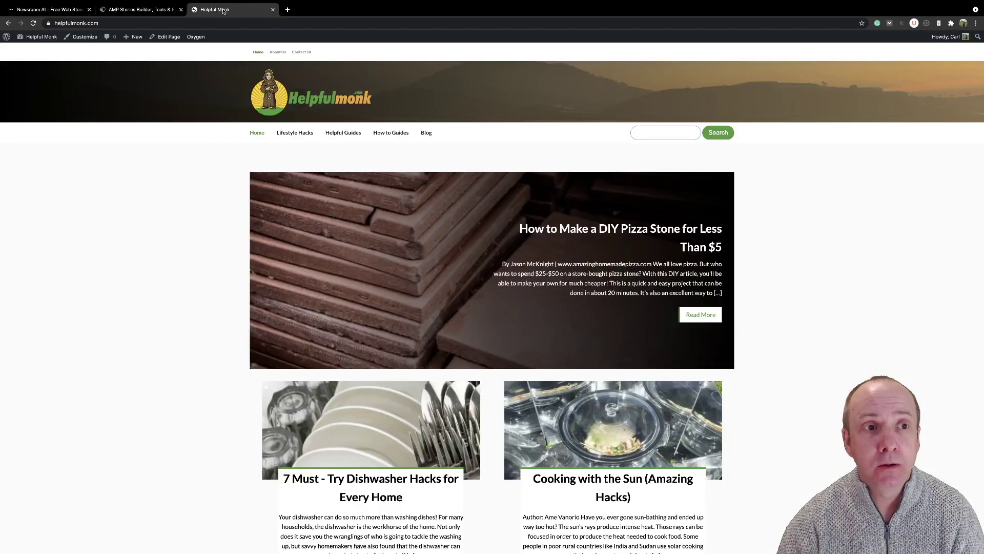
pyautogui.click(38, 39)
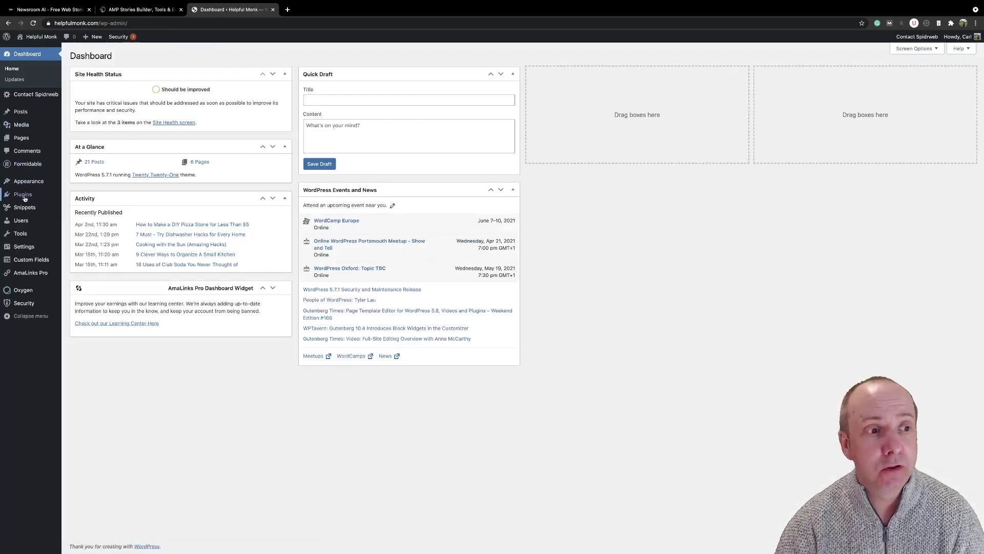
pyautogui.moveTo(24, 198)
pyautogui.click(83, 207)
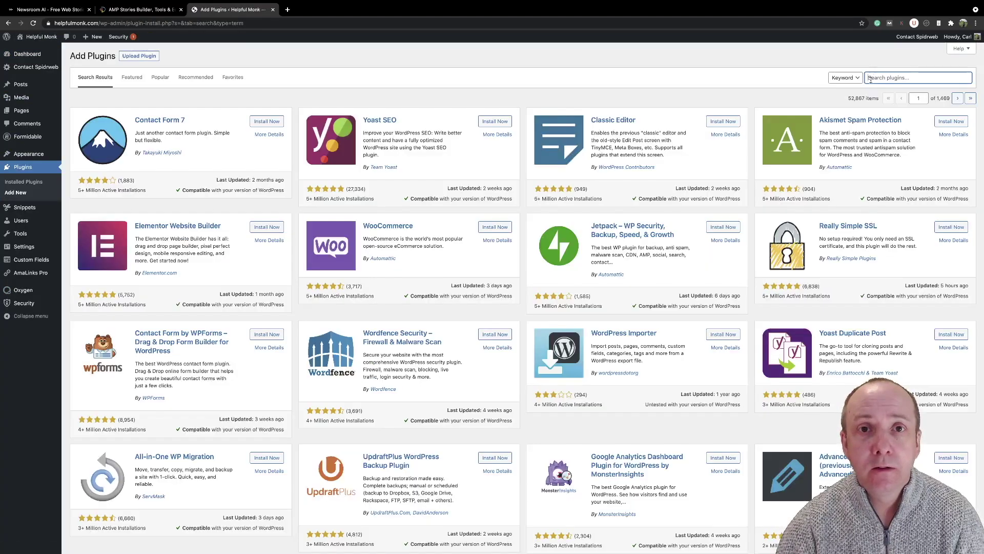
pyautogui.click(873, 80)
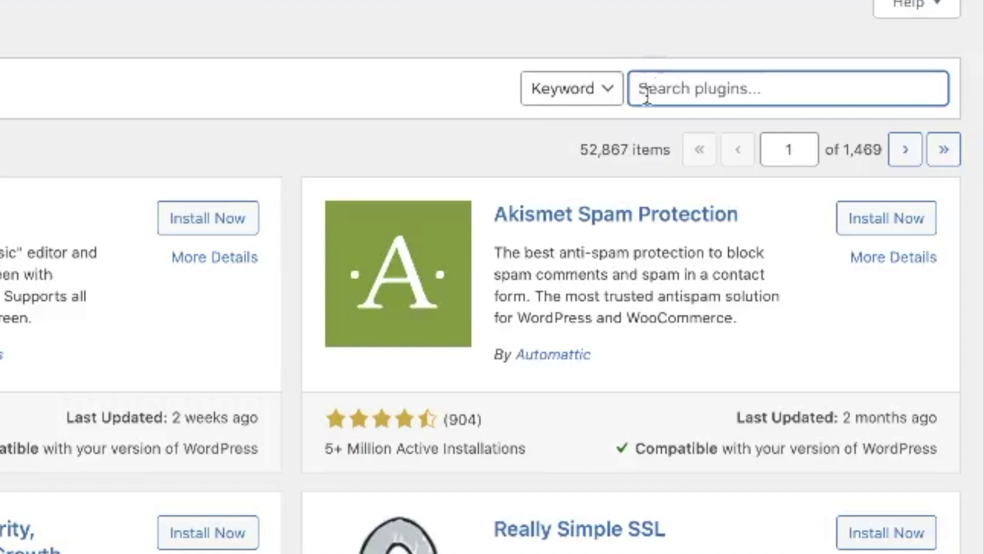
pyautogui.write('web storie')
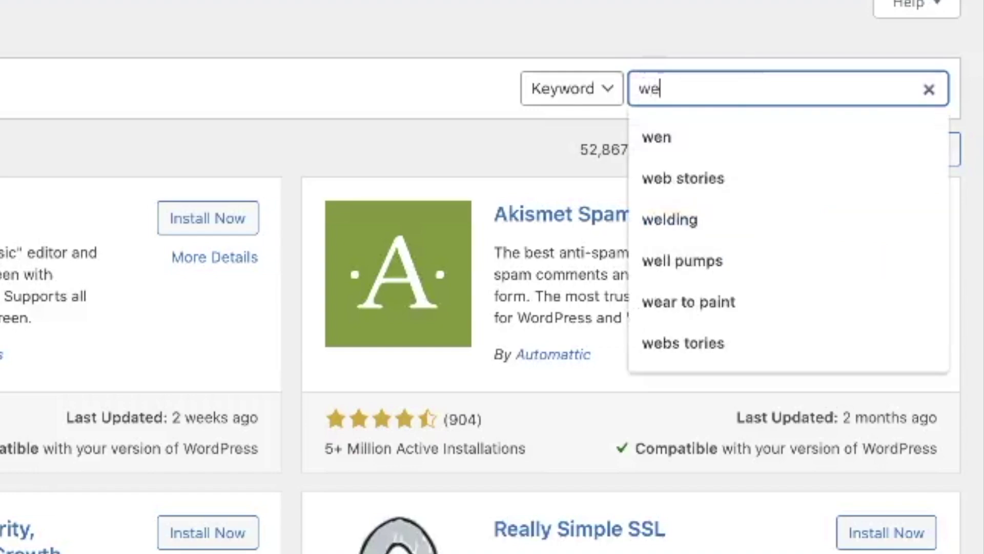
pyautogui.write('s')
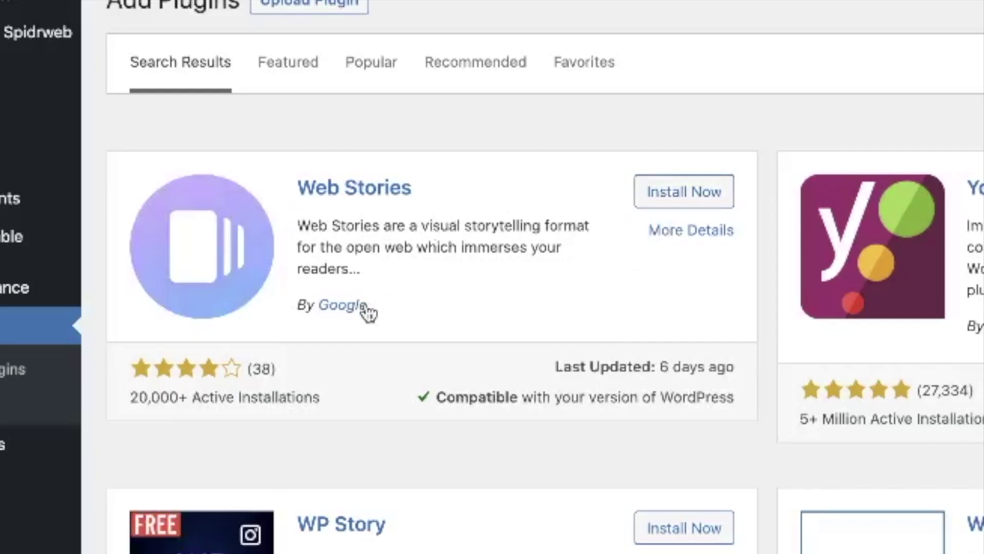
# Install and activate Google's Web Stories plugin, then open the My Stories dashboard.
pyautogui.click(696, 203)
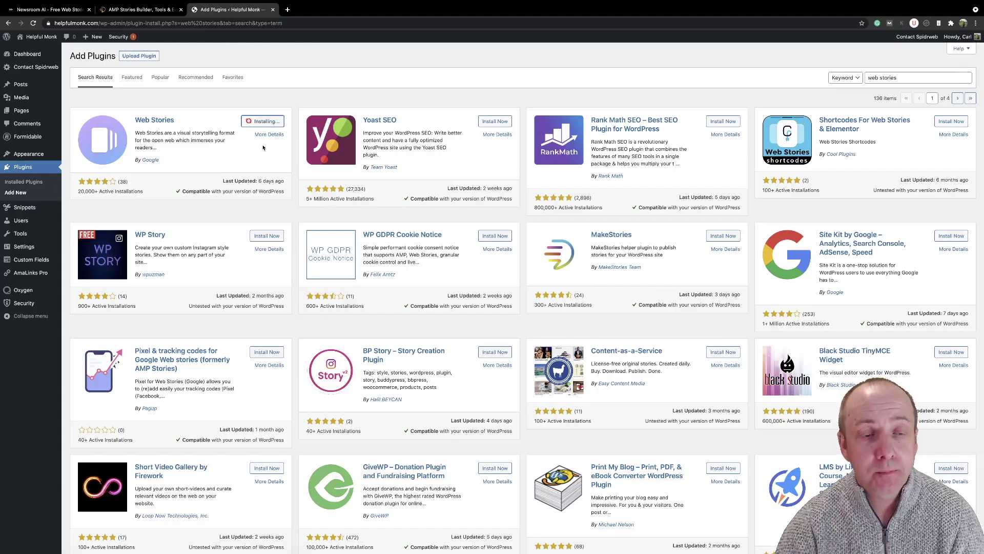
pyautogui.click(270, 121)
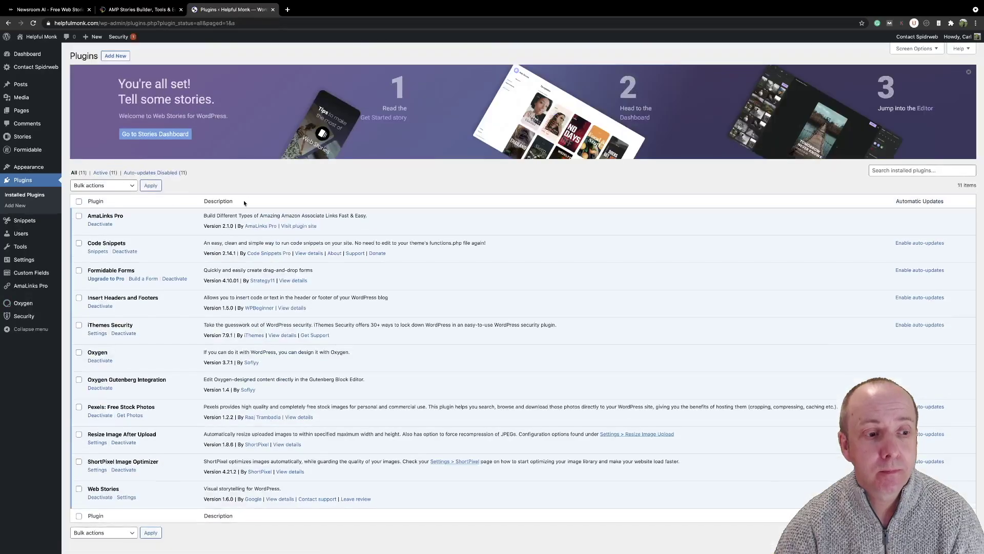
pyautogui.moveTo(25, 140)
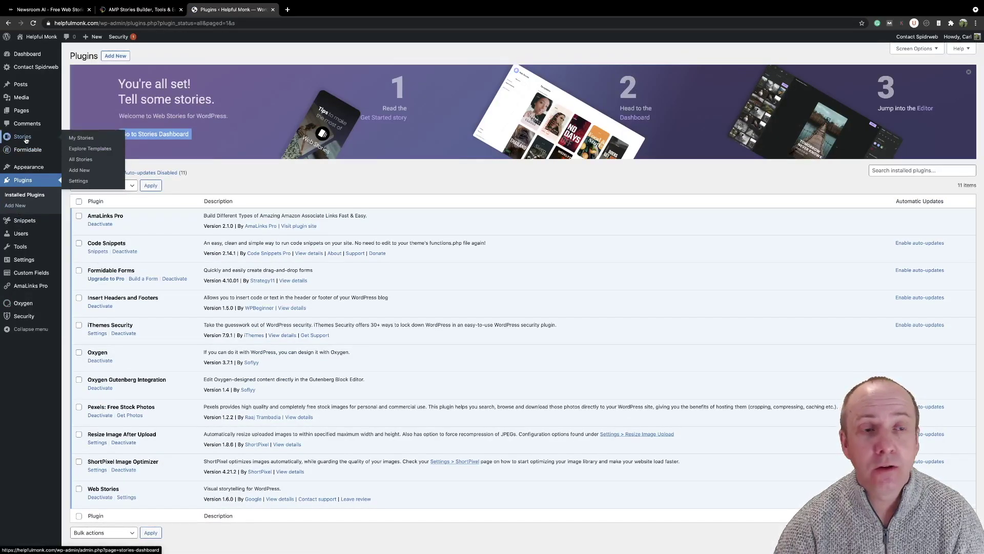
pyautogui.click(77, 140)
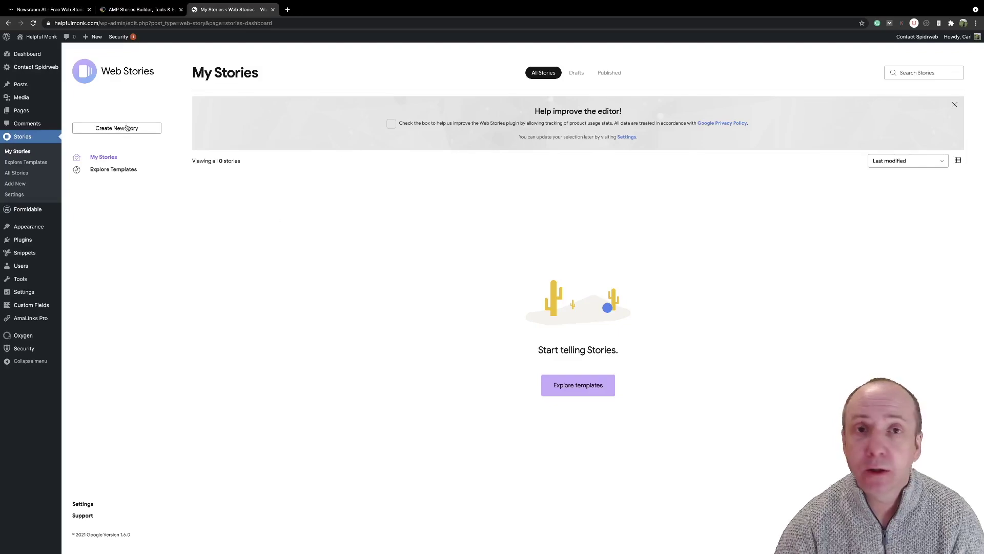
# Browse Explore Templates and start a new story from the Doers Get More Done template.
pyautogui.click(123, 172)
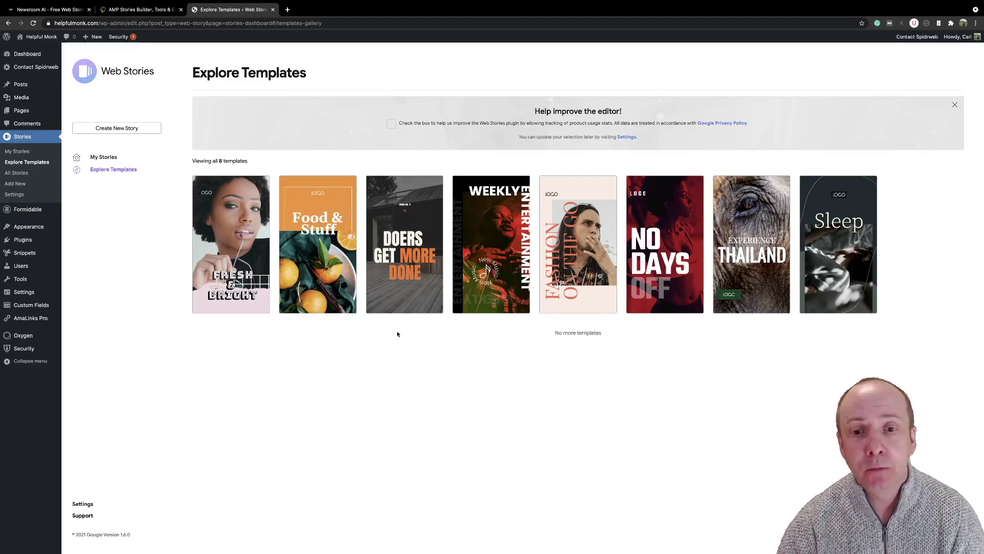
pyautogui.moveTo(399, 288)
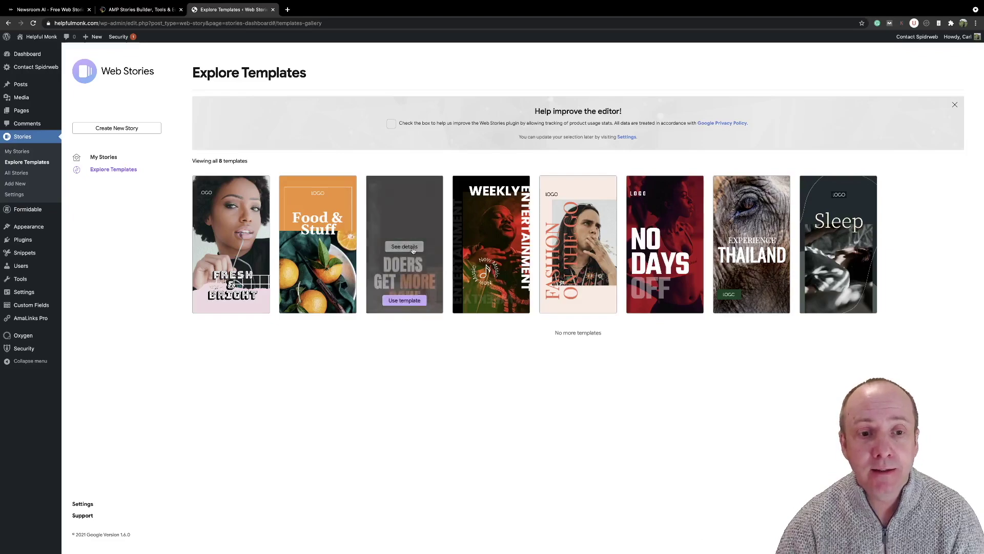
pyautogui.click(408, 301)
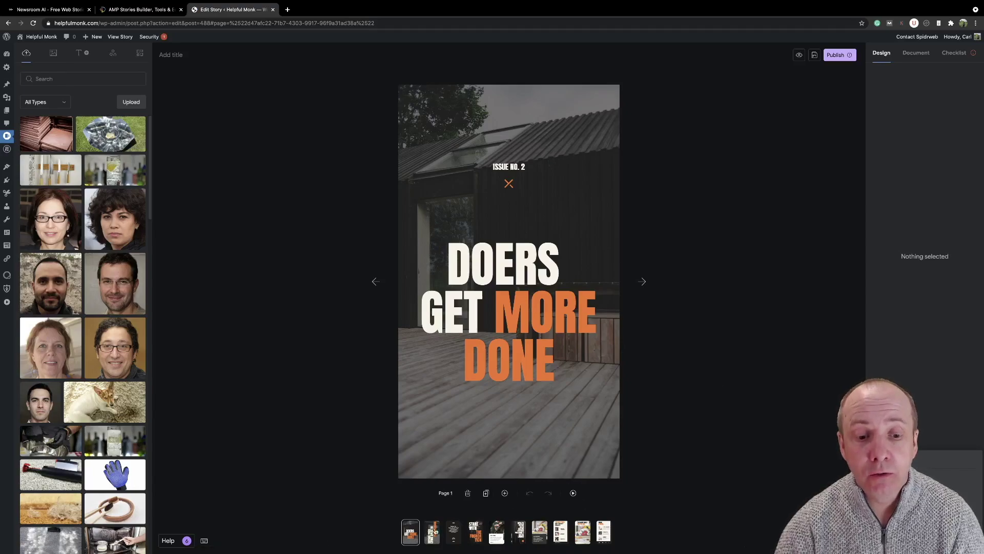
# Step through the template pages to the lumber page, then open the story preview.
pyautogui.click(642, 282)
pyautogui.click(642, 282)
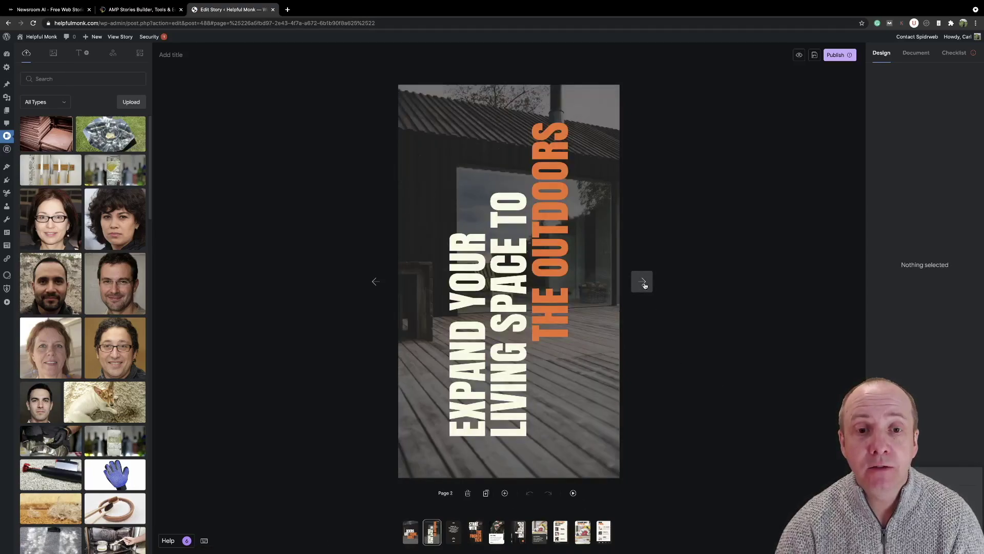
pyautogui.click(643, 282)
pyautogui.click(643, 283)
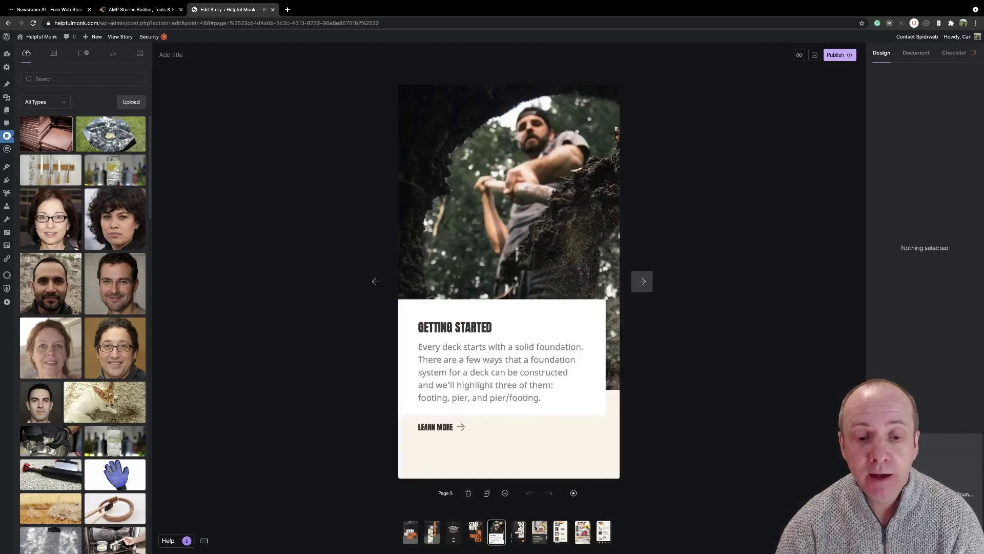
pyautogui.click(642, 288)
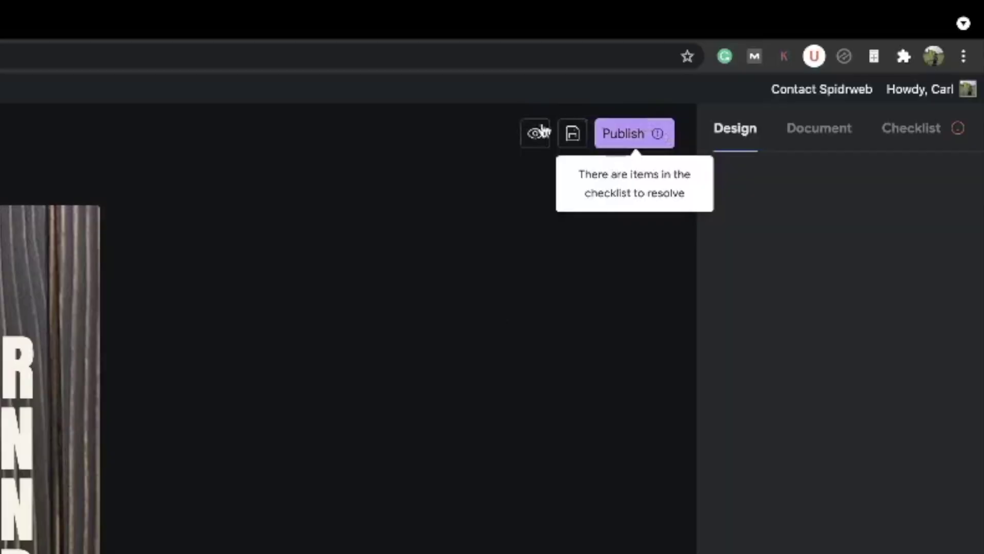
pyautogui.click(545, 145)
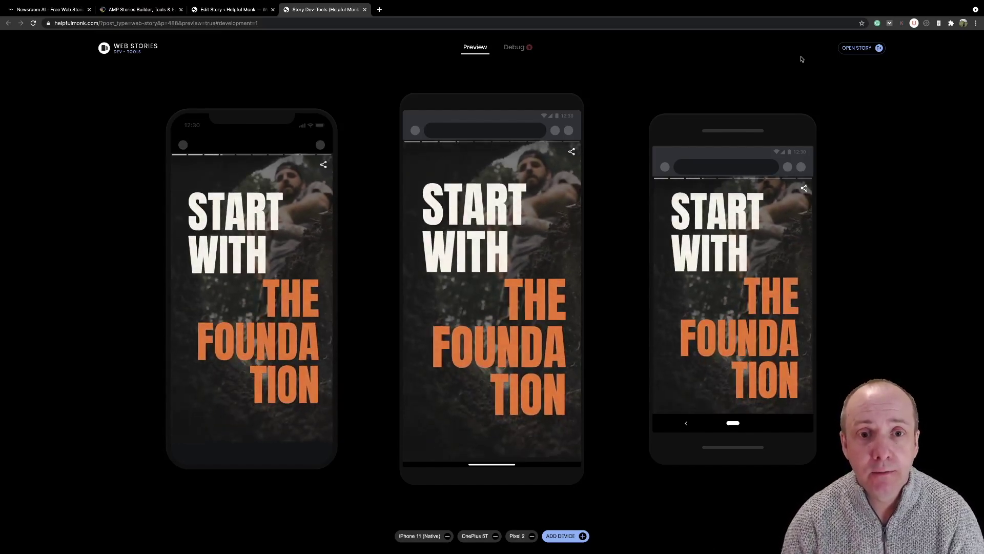
# Close the Story Dev-Tools preview tab with Ctrl+W to return to the editor.
pyautogui.hotkey('ctrl', 'w')
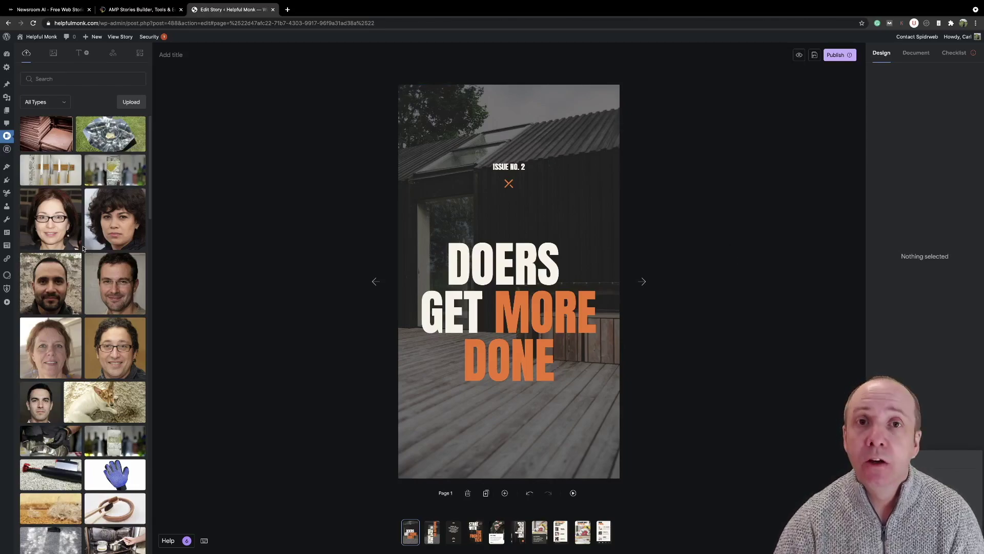
# Open the library's media type dropdown and switch to the free stock media library.
pyautogui.scroll(-6, 84, 248)
pyautogui.scroll(-5, 83, 248)
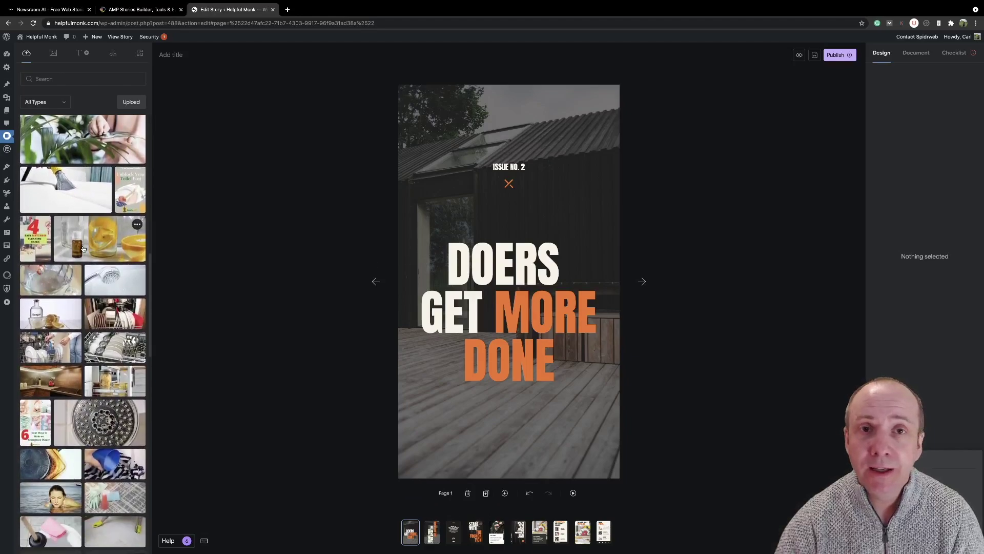
pyautogui.scroll(-3, 83, 248)
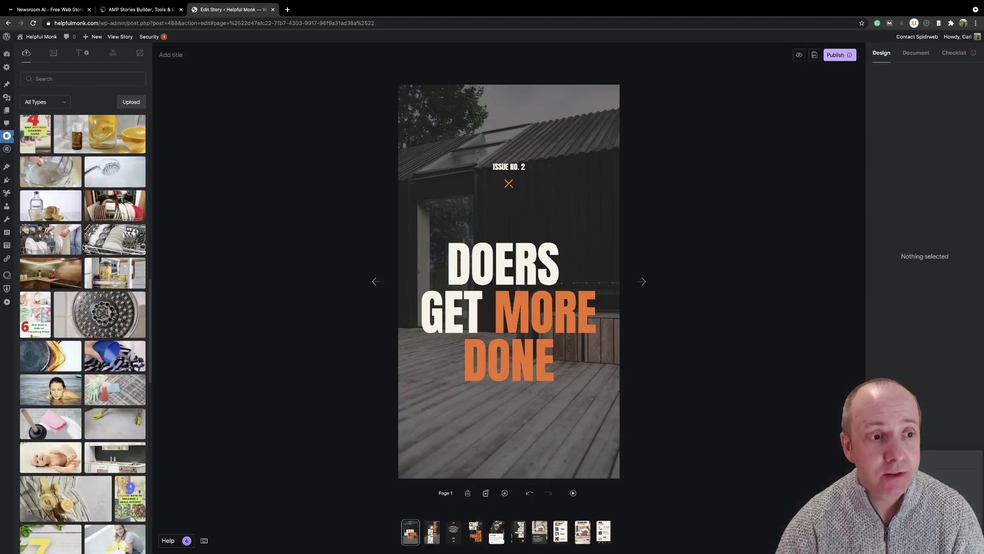
pyautogui.scroll(7, 83, 248)
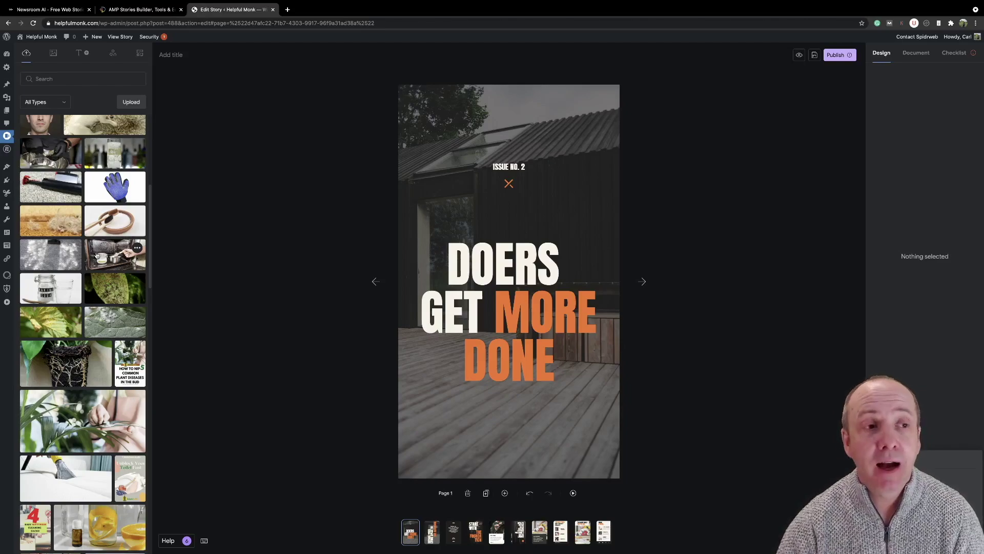
pyautogui.click(62, 102)
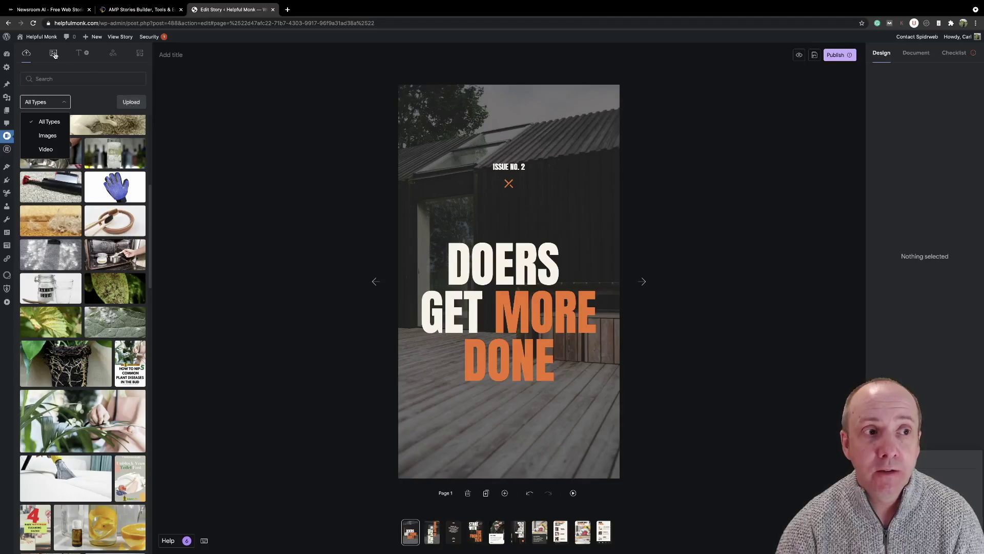
pyautogui.click(145, 144)
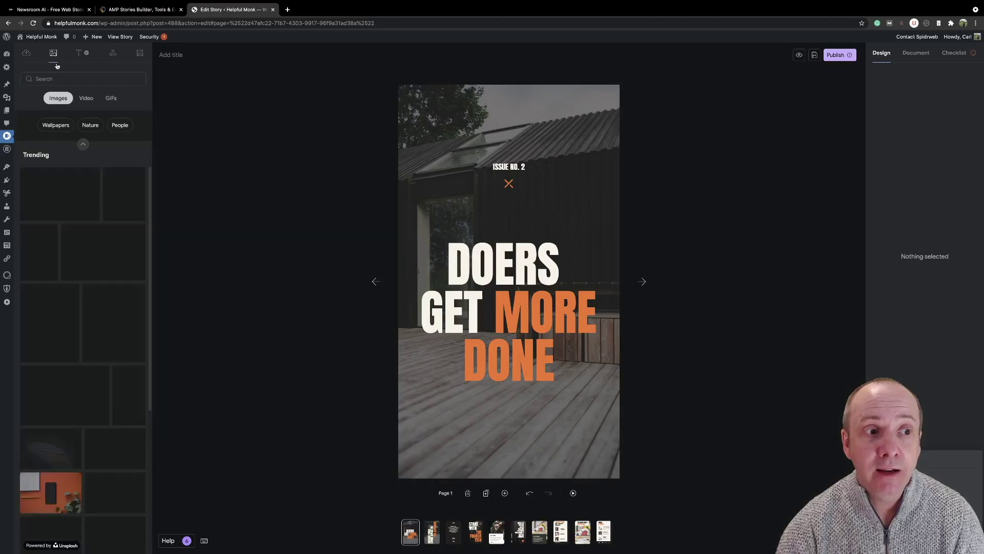
# Switch stock media to Video and drag the city-street clip onto the cover page background.
pyautogui.scroll(-3, 79, 243)
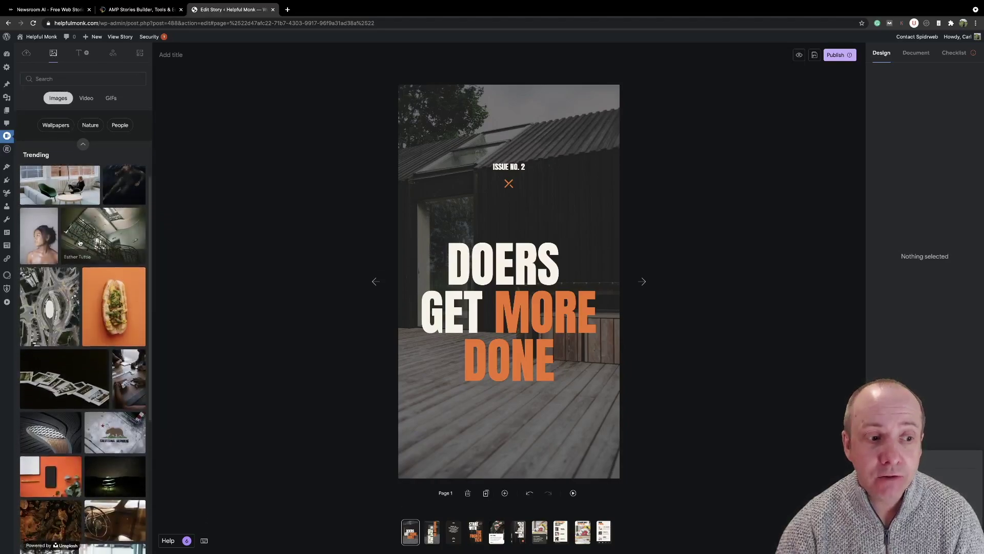
pyautogui.scroll(-3, 80, 243)
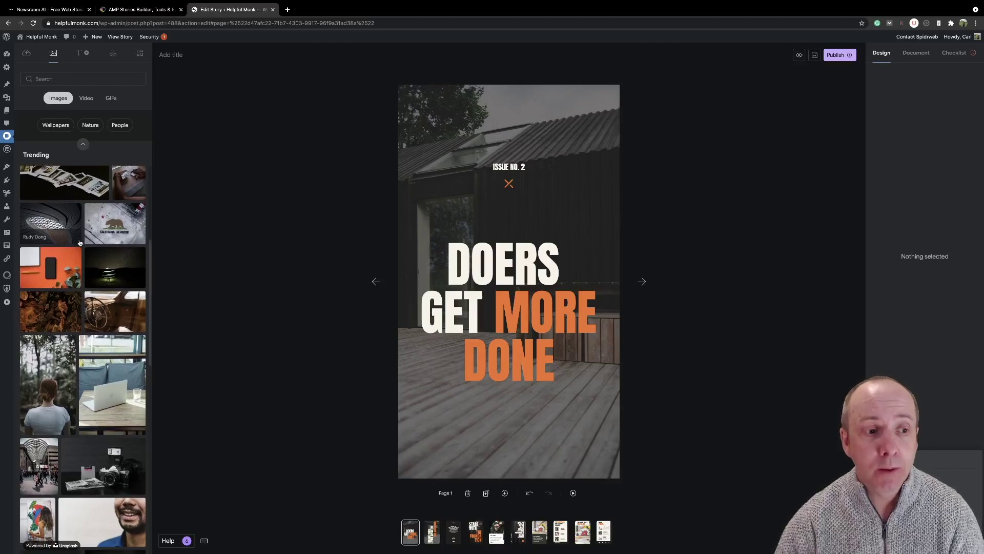
pyautogui.scroll(-4, 79, 243)
pyautogui.scroll(-2, 79, 243)
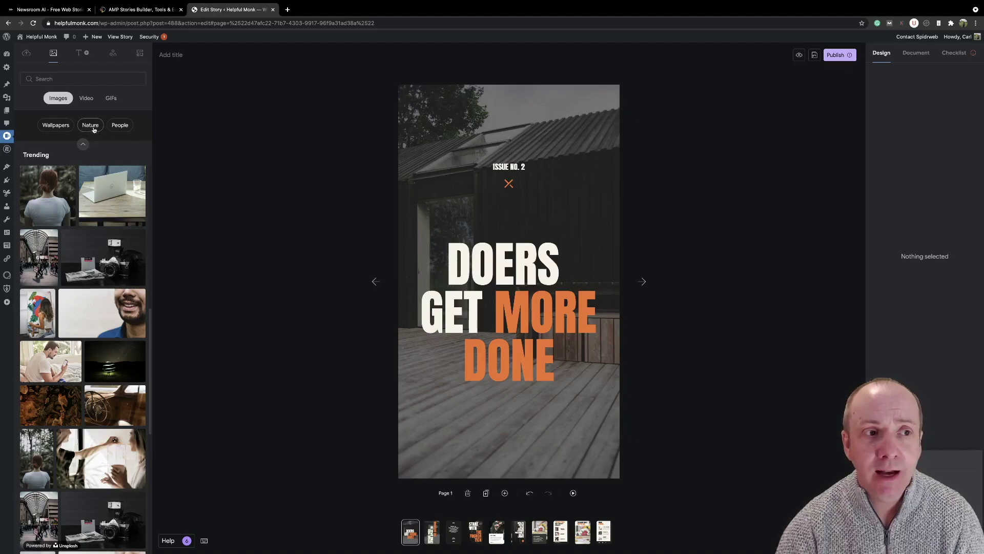
pyautogui.click(90, 101)
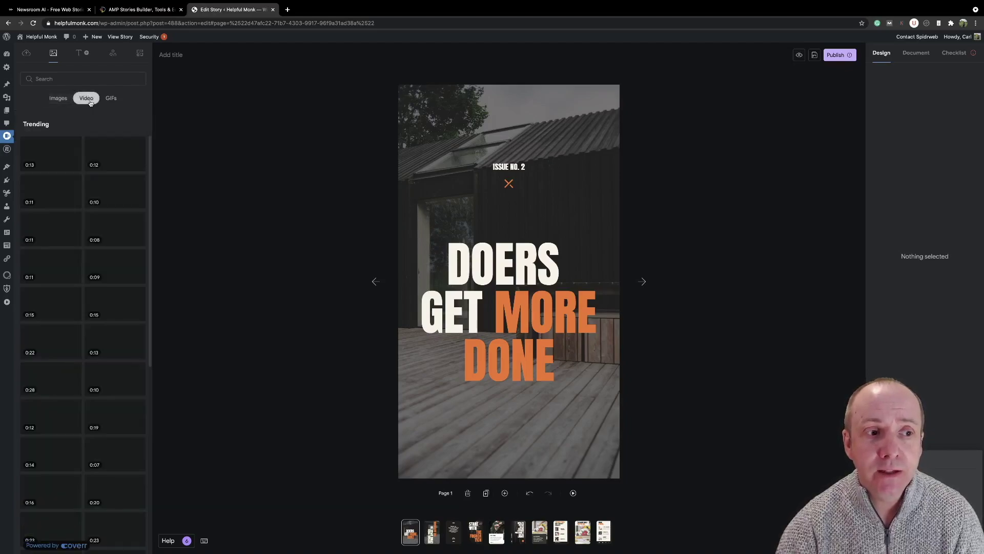
pyautogui.click(112, 99)
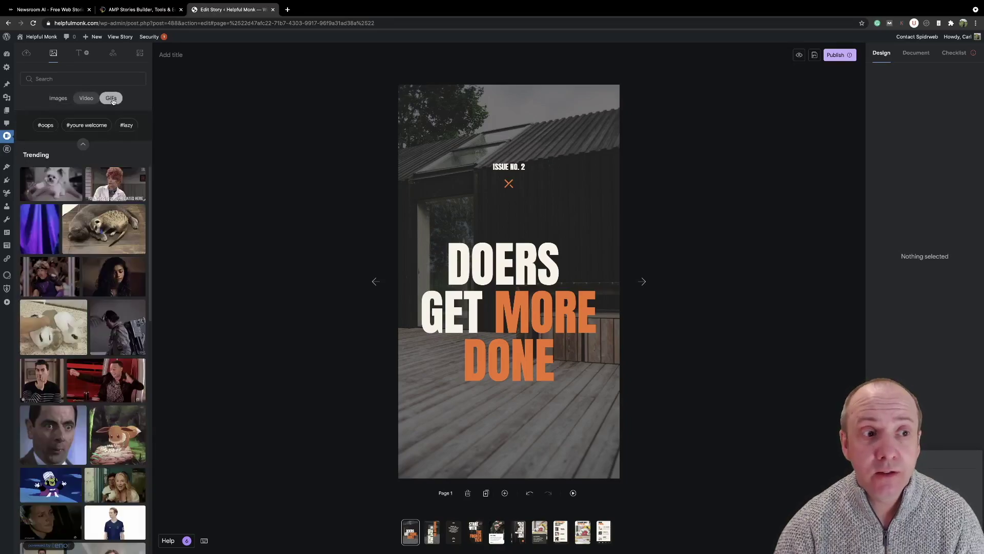
pyautogui.click(85, 99)
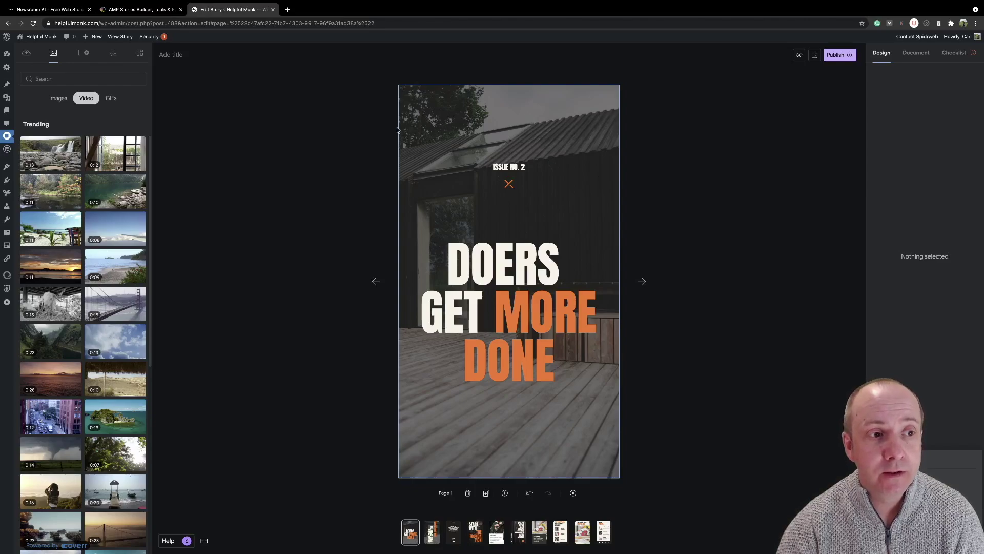
pyautogui.scroll(-3, 80, 224)
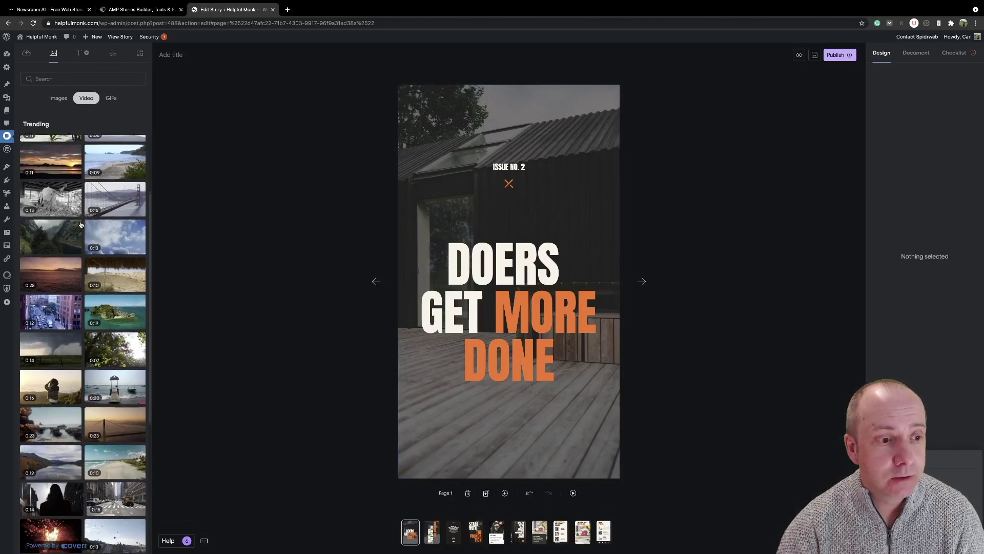
pyautogui.scroll(-2, 81, 224)
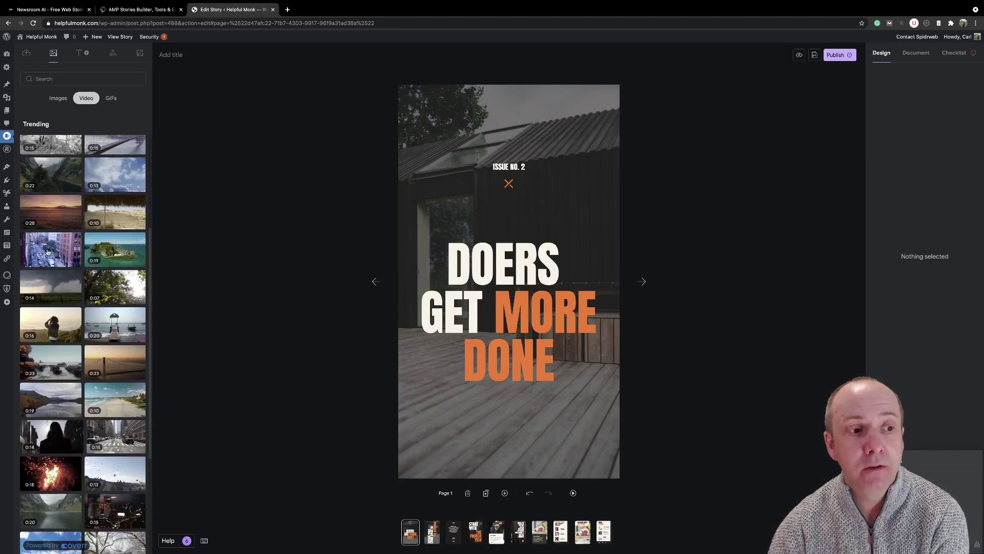
pyautogui.moveTo(48, 251); pyautogui.dragTo(442, 96)
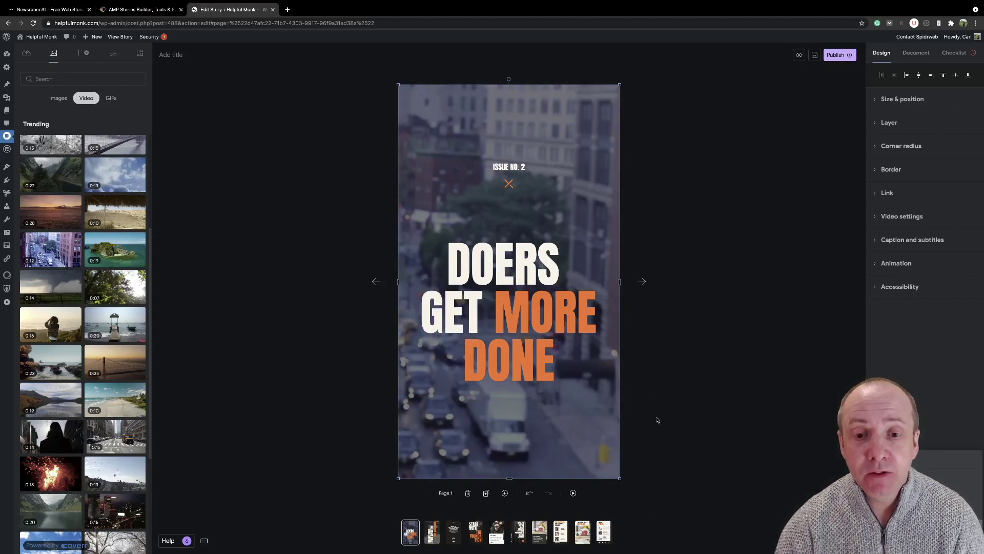
# Advance through the story to page 4 and select its background photo.
pyautogui.click(643, 280)
pyautogui.click(642, 281)
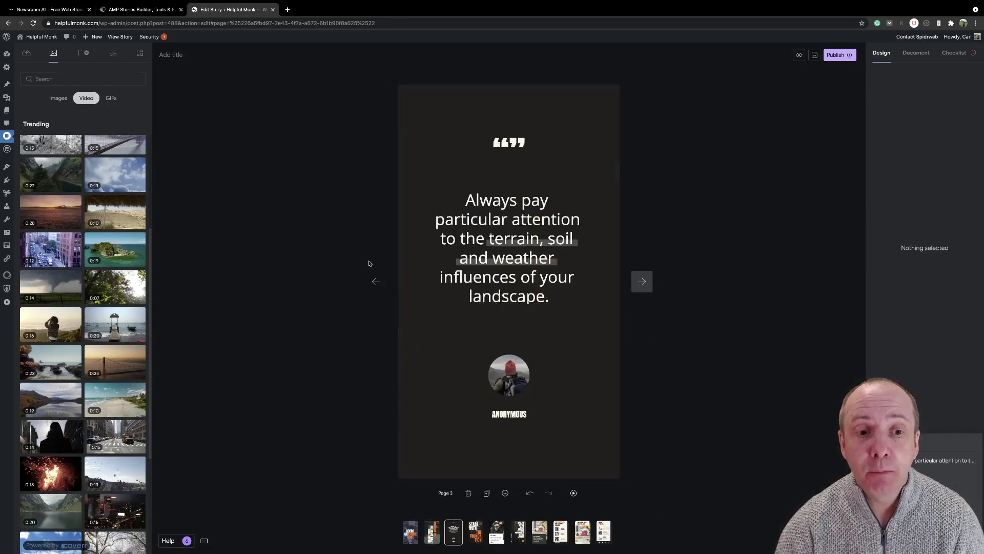
pyautogui.click(376, 281)
pyautogui.click(376, 282)
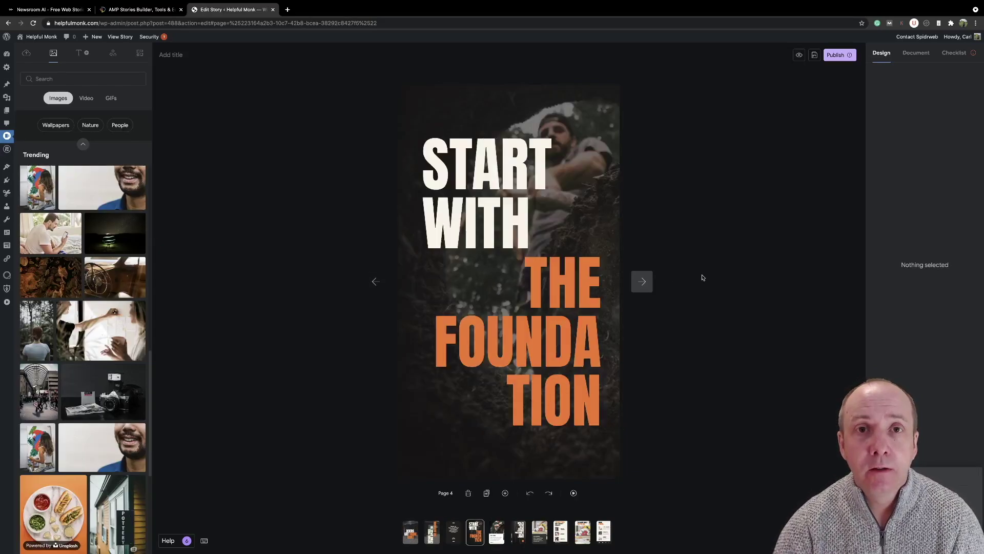
pyautogui.click(575, 124)
# Delete page 4's background photo and drag in the orange hot-dog platter image.
pyautogui.press('Delete')
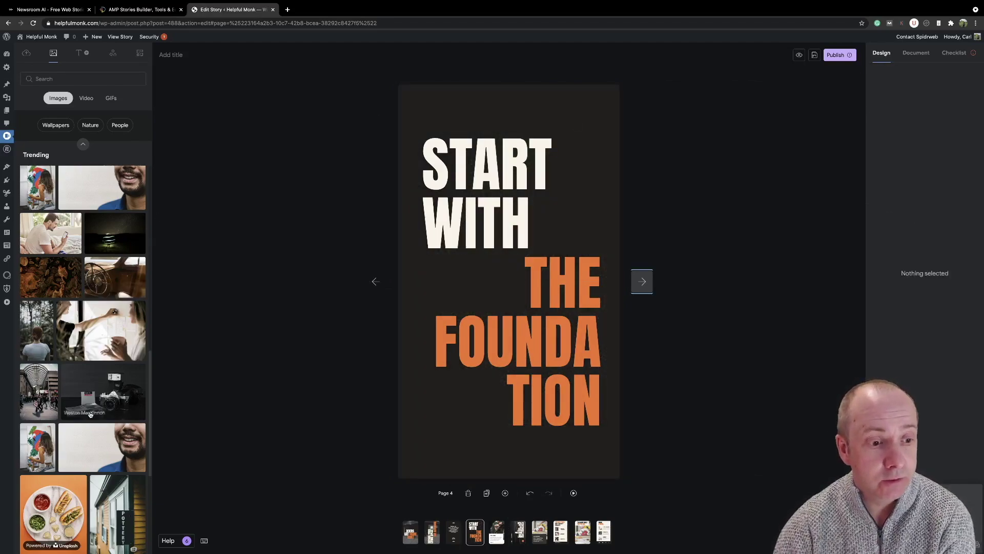
pyautogui.moveTo(52, 508); pyautogui.dragTo(403, 172)
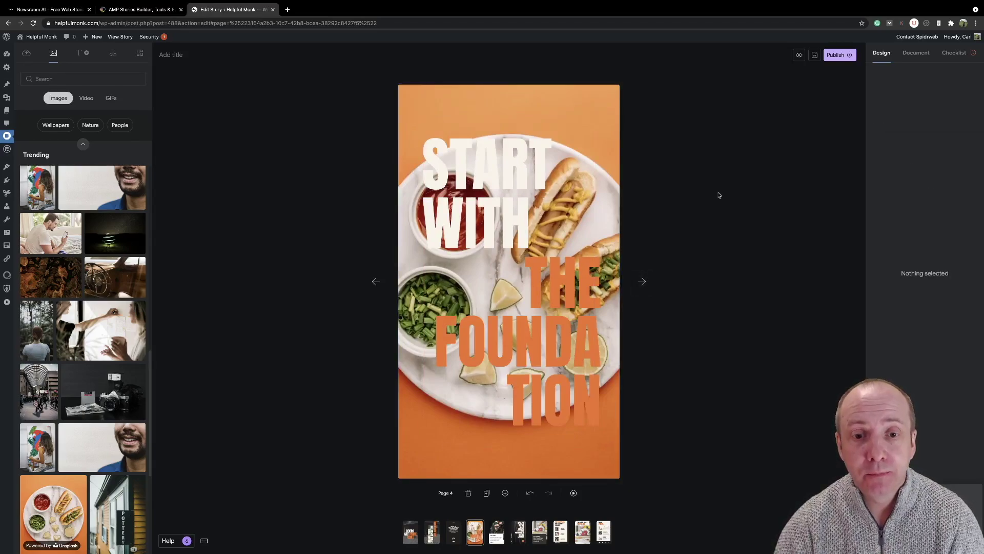
# Select the START WITH heading on page 4 and bring up the Text library's presets and text sets.
pyautogui.click(524, 214)
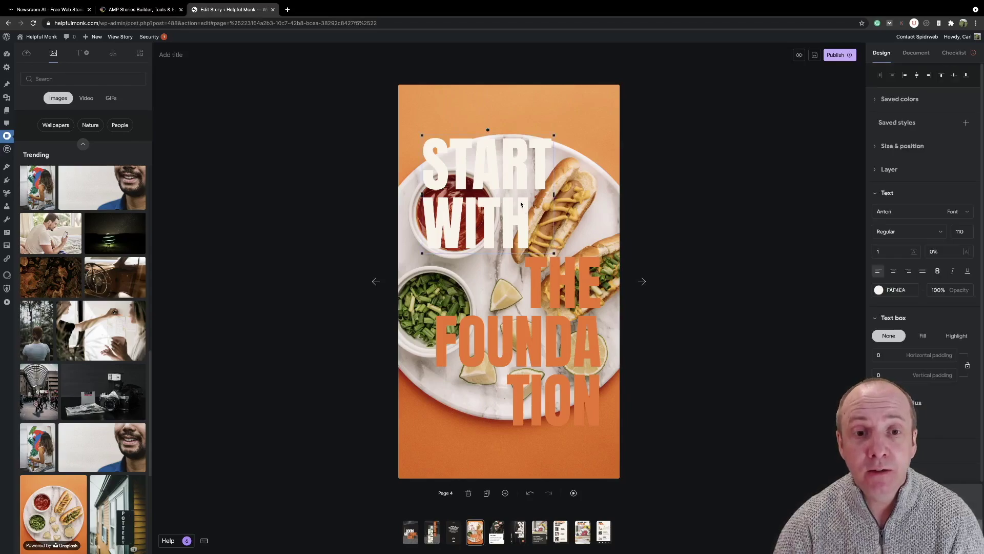
pyautogui.click(80, 54)
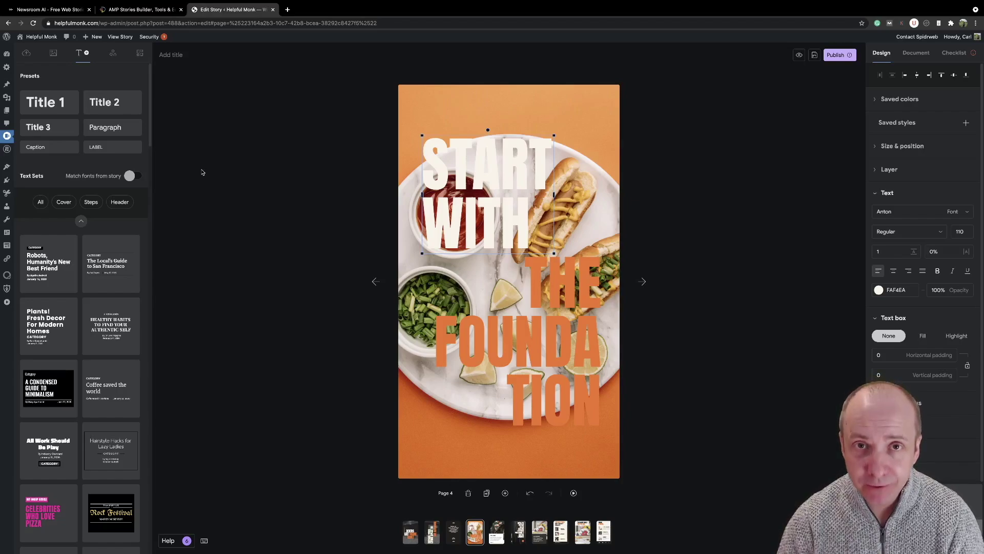
pyautogui.click(705, 245)
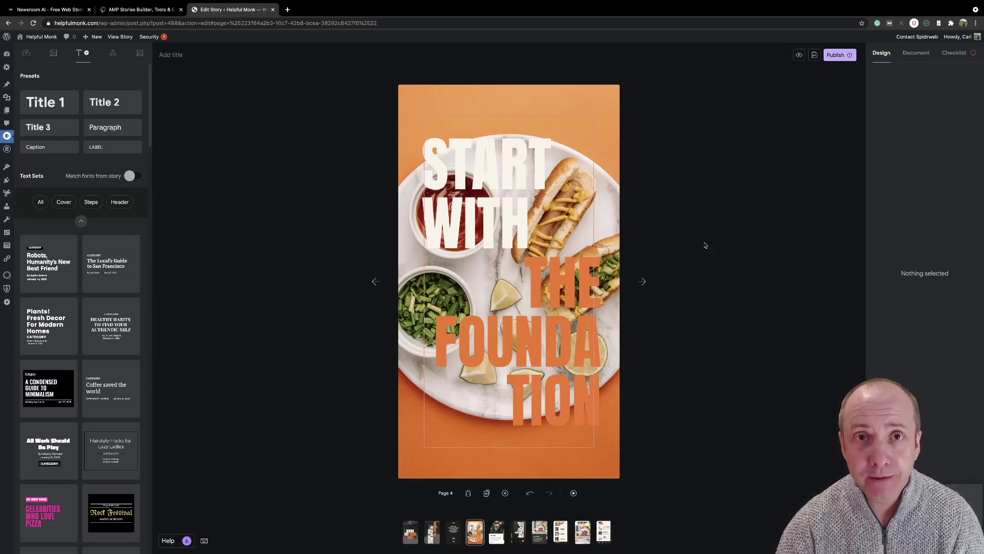
pyautogui.click(107, 131)
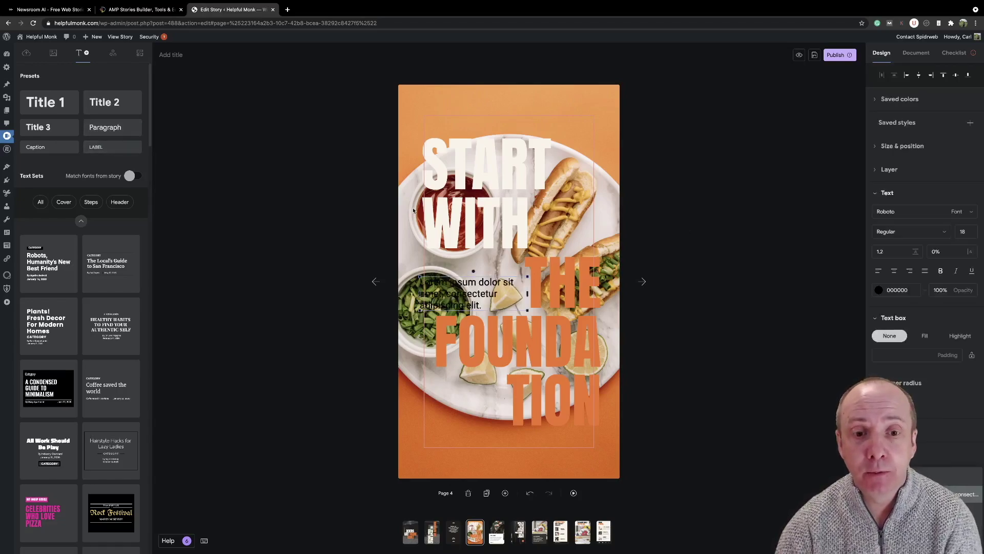
pyautogui.moveTo(502, 288); pyautogui.dragTo(459, 96)
pyautogui.doubleClick(521, 121)
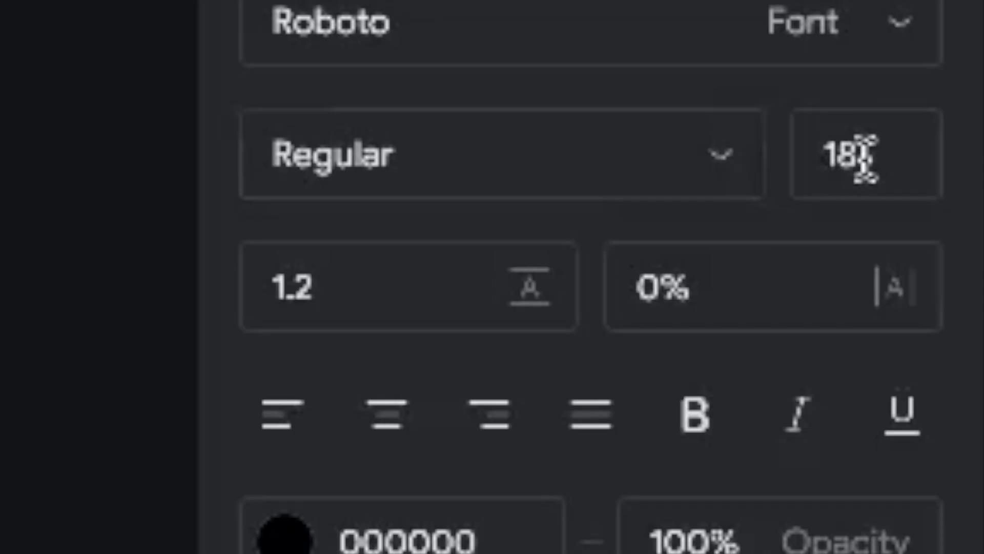
pyautogui.click(963, 232)
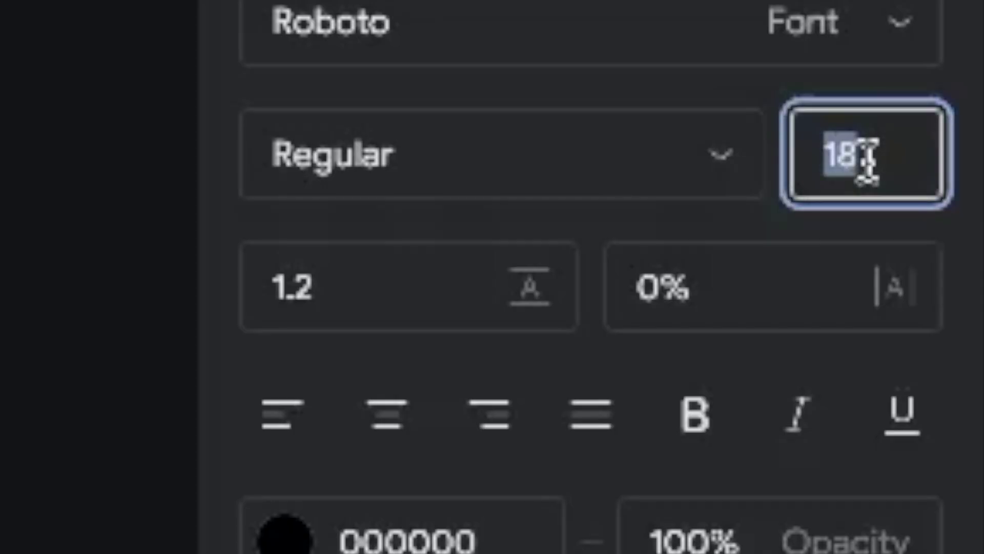
pyautogui.write('24')
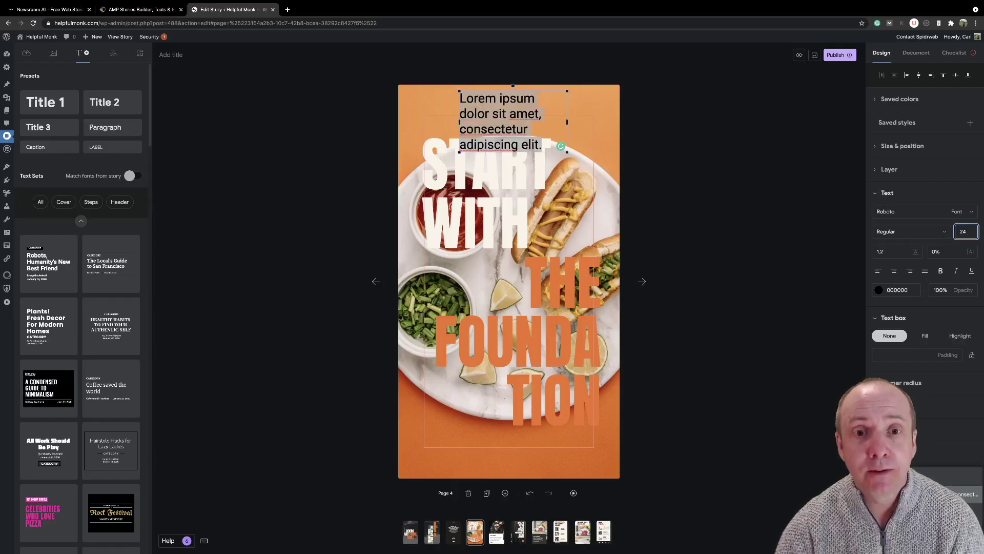
pyautogui.moveTo(459, 123); pyautogui.dragTo(415, 123)
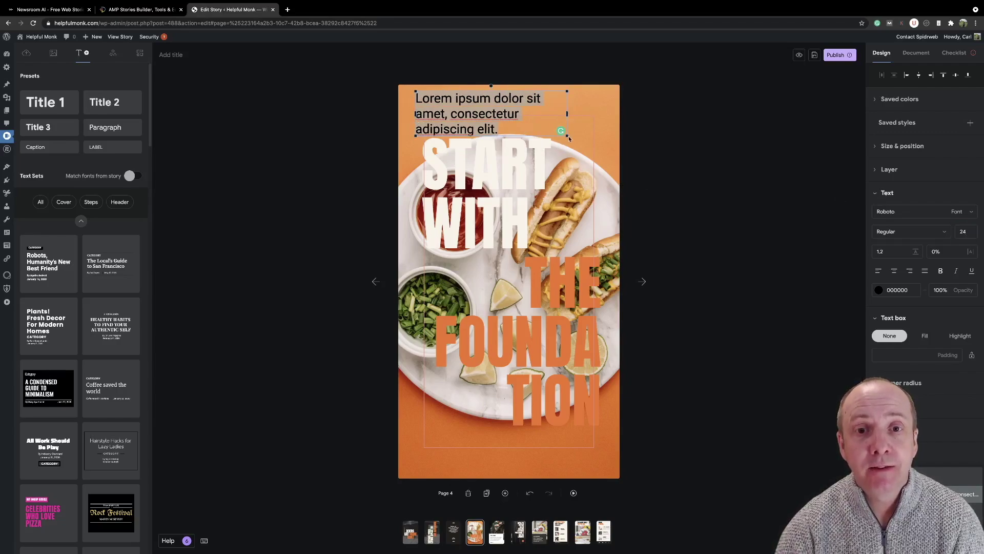
pyautogui.moveTo(569, 139); pyautogui.dragTo(544, 131)
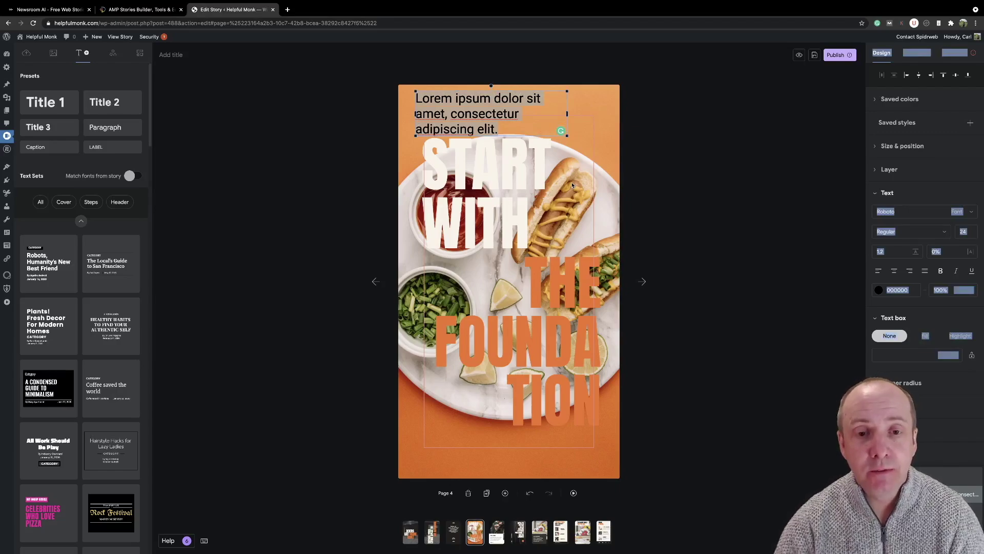
pyautogui.click(547, 108)
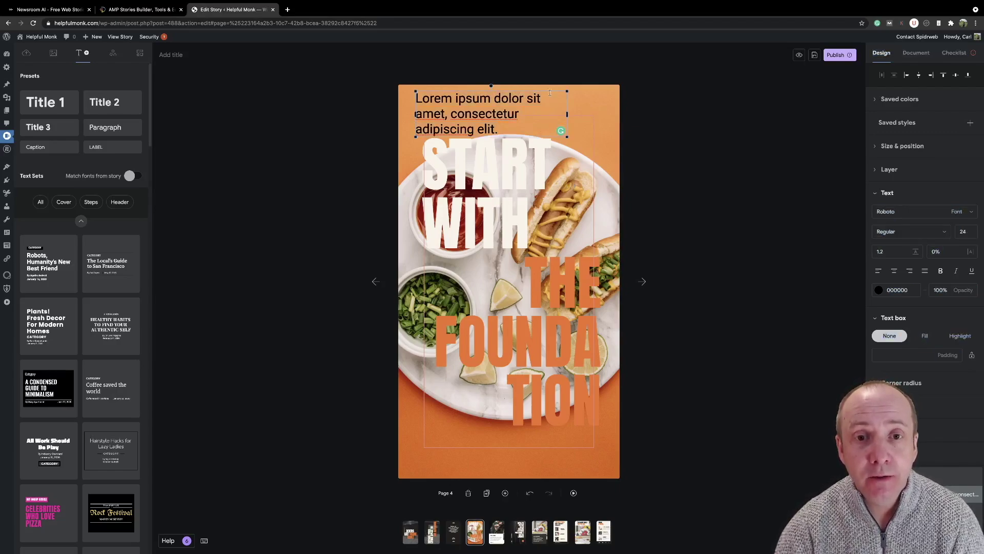
pyautogui.press('Delete')
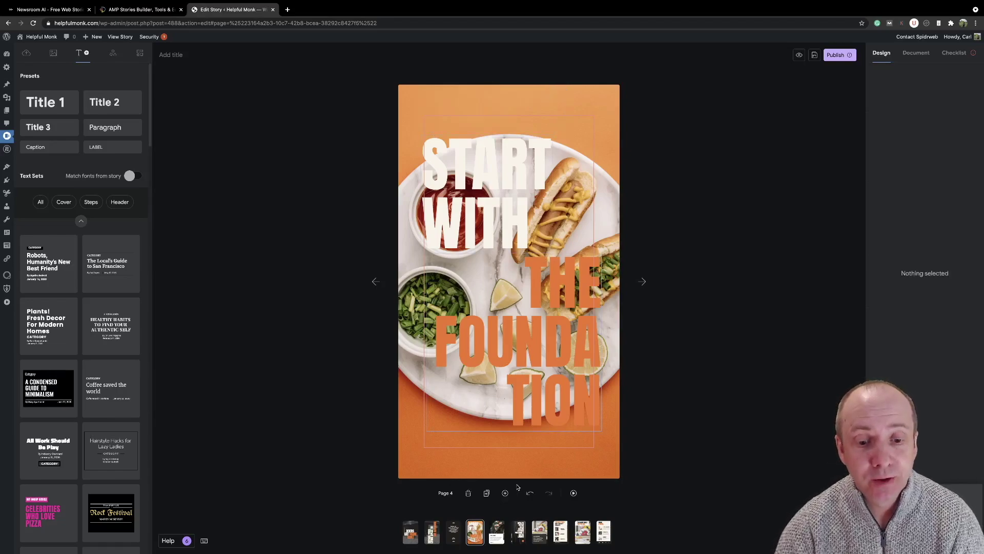
# On page 5, colour the GETTING STARTED heading text blue (0707DD).
pyautogui.click(497, 532)
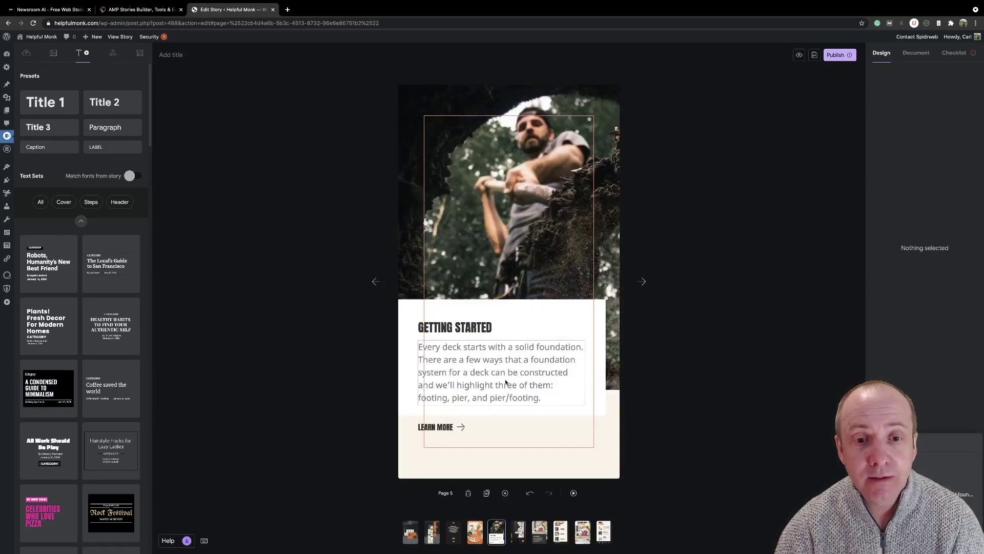
pyautogui.click(491, 323)
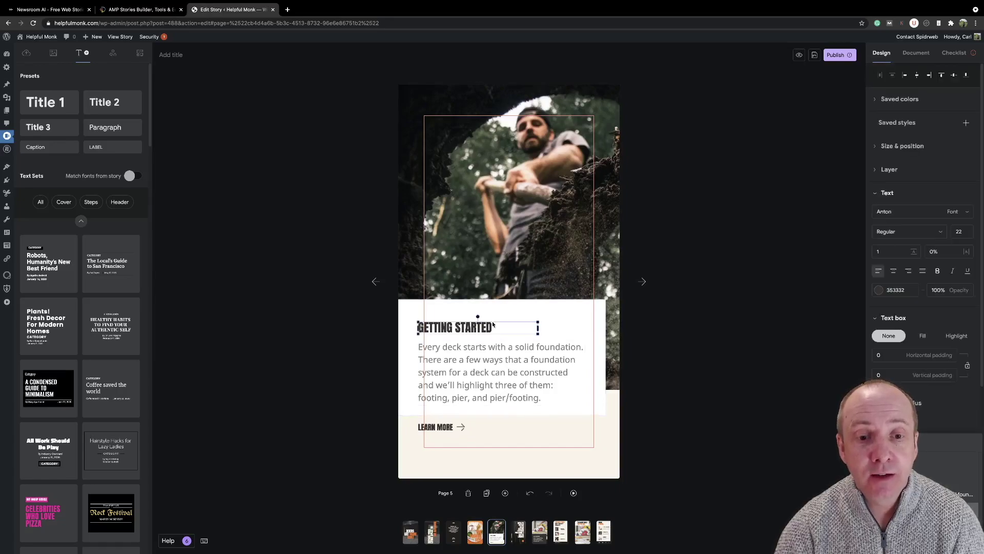
pyautogui.moveTo(491, 324); pyautogui.dragTo(419, 327)
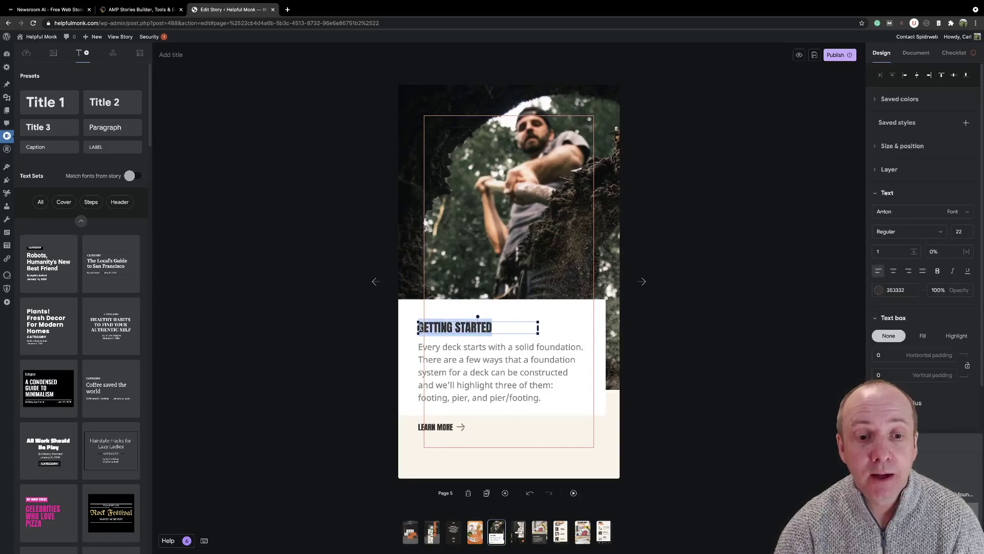
pyautogui.click(892, 287)
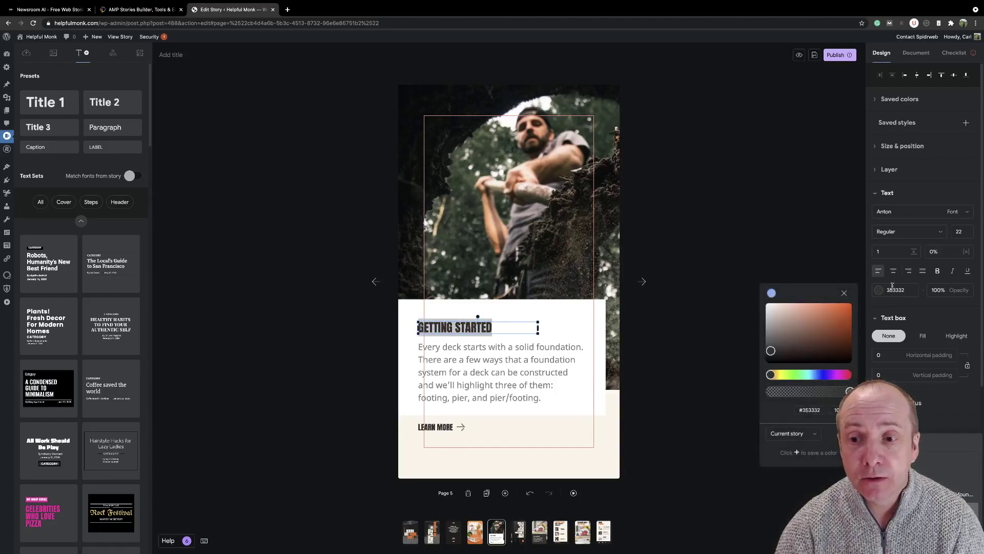
pyautogui.click(824, 377)
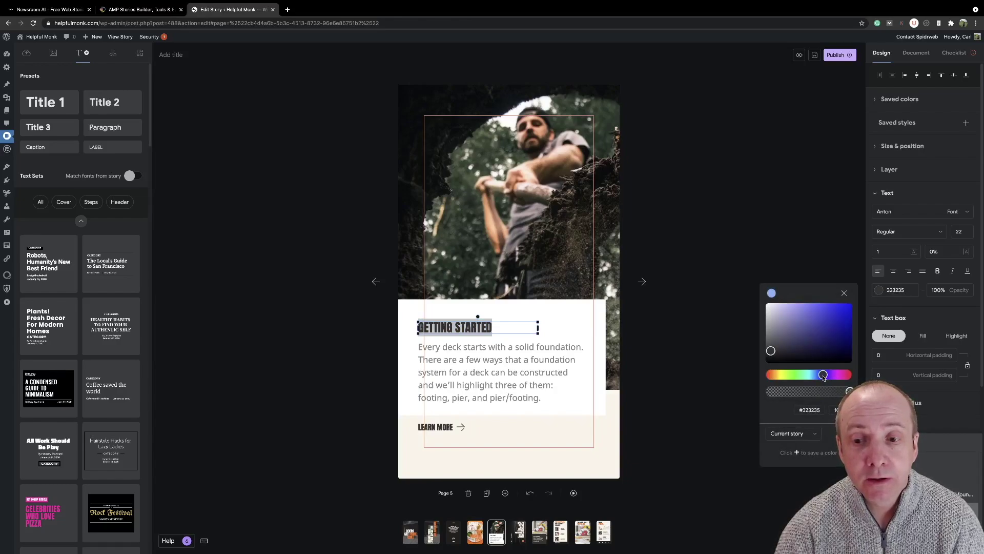
pyautogui.moveTo(847, 330); pyautogui.dragTo(849, 311)
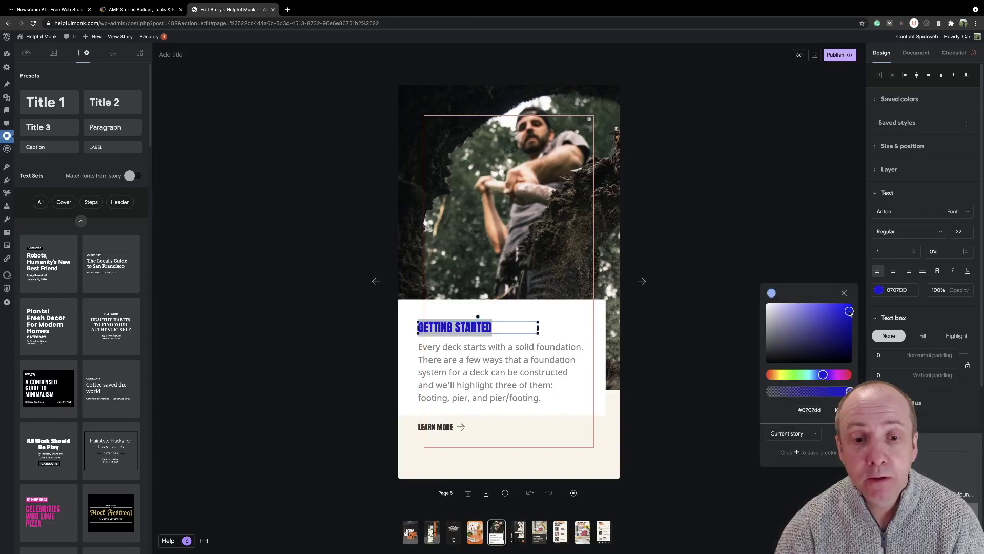
pyautogui.click(570, 316)
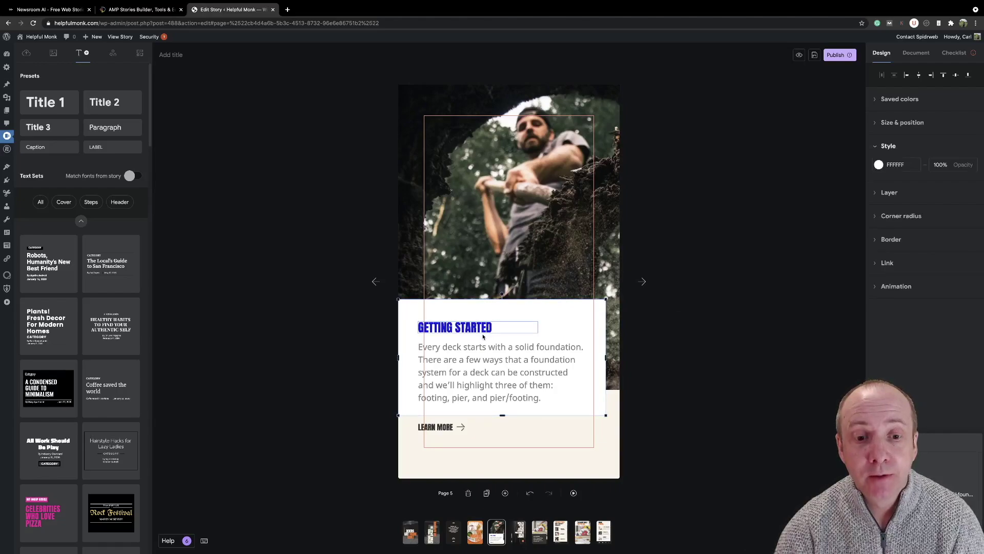
# Enlarge the GETTING STARTED heading to font size 48 across the white text panel.
pyautogui.click(519, 327)
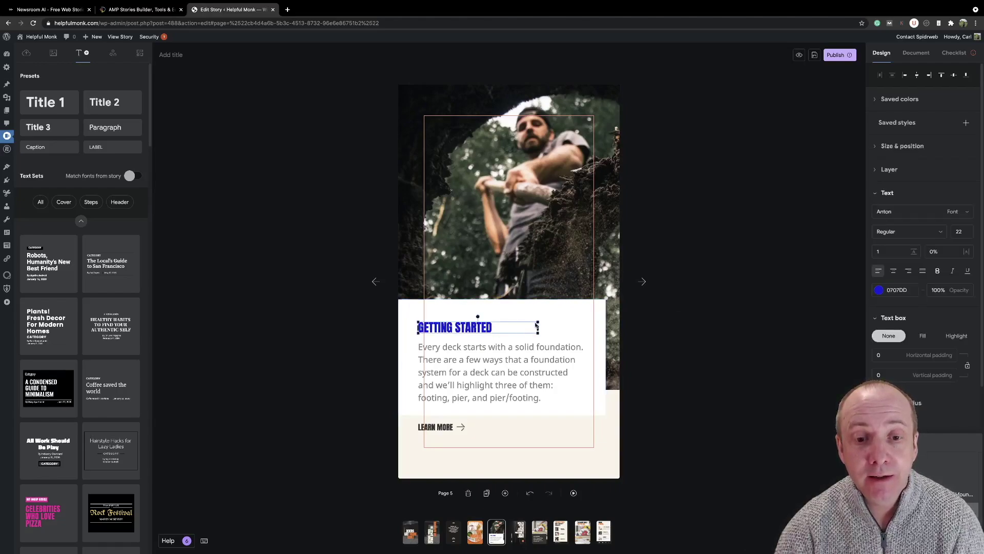
pyautogui.moveTo(537, 326); pyautogui.dragTo(641, 323)
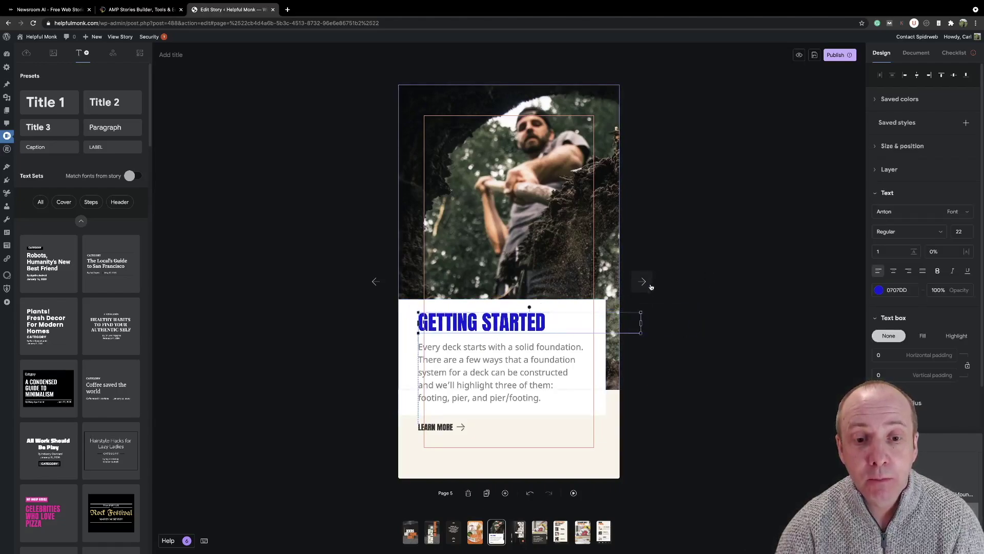
pyautogui.moveTo(651, 287); pyautogui.dragTo(716, 279)
pyautogui.click(541, 201)
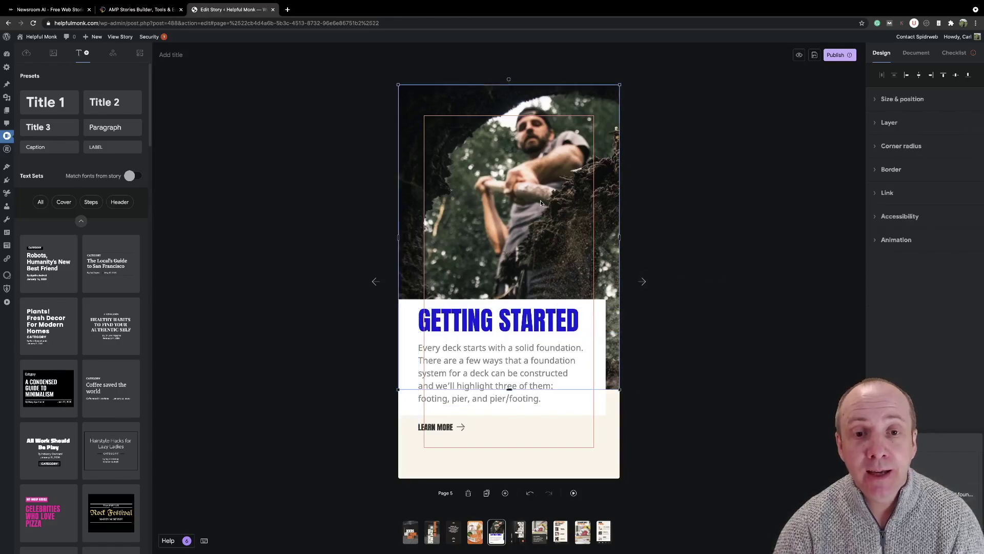
# Replace page 5's lumberjack background with the man-with-phone photo from the Media library.
pyautogui.press('Delete')
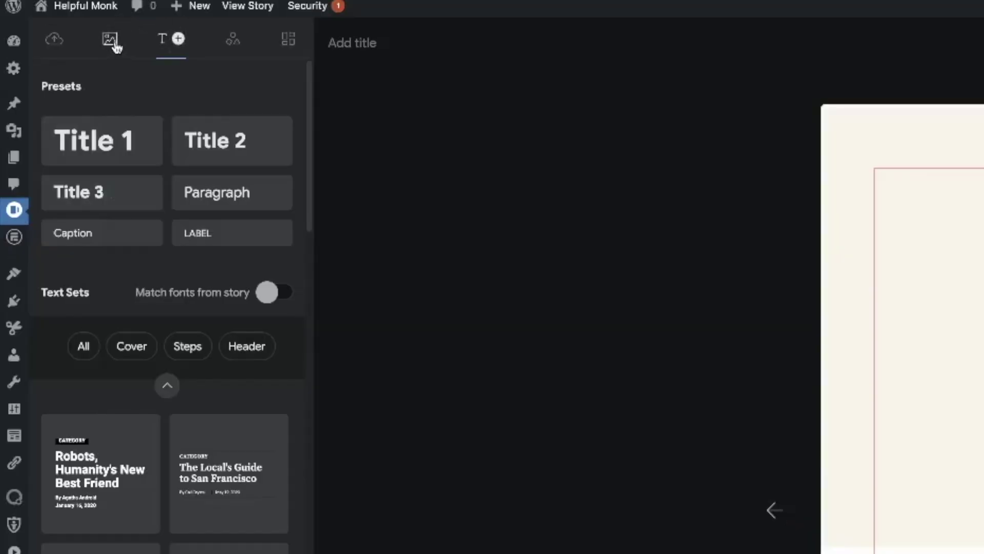
pyautogui.click(112, 41)
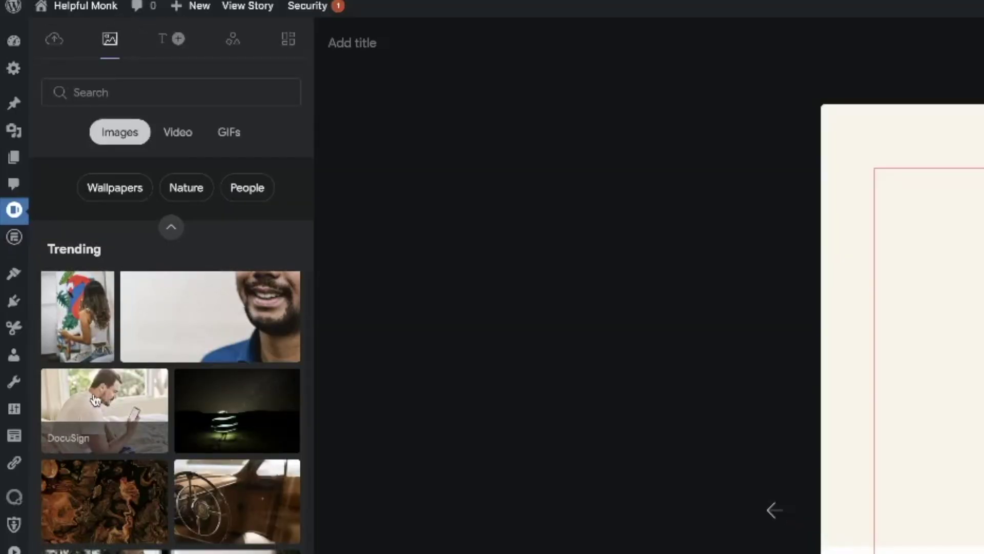
pyautogui.moveTo(99, 412); pyautogui.dragTo(744, 132)
pyautogui.moveTo(370, 98); pyautogui.dragTo(404, 97)
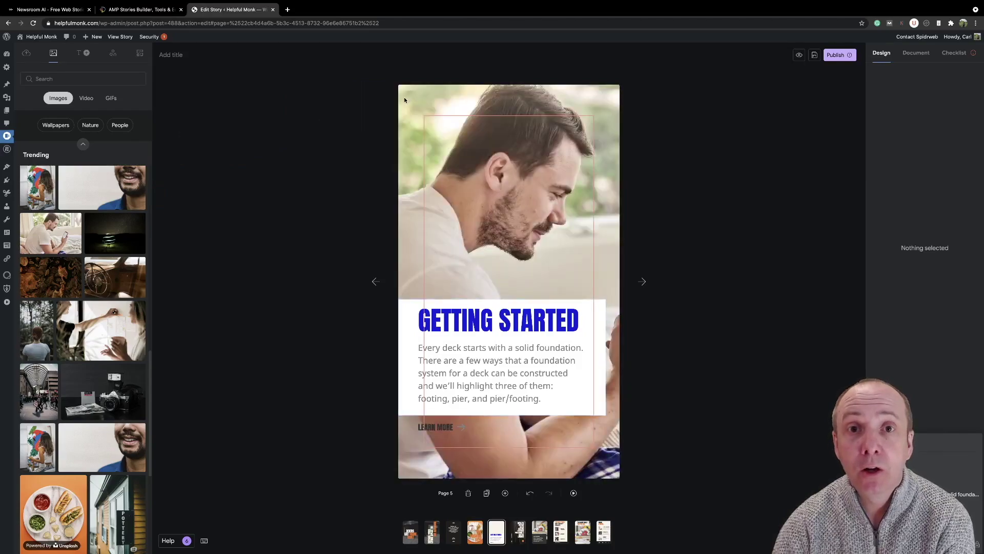
pyautogui.click(697, 176)
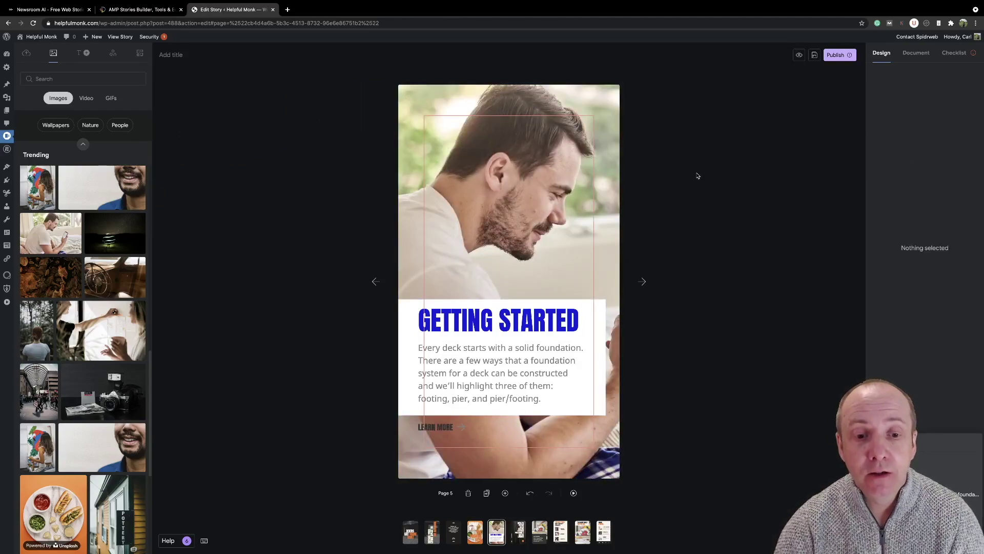
# Advance through the pages to page 9, the circular-saw page.
pyautogui.doubleClick(641, 284)
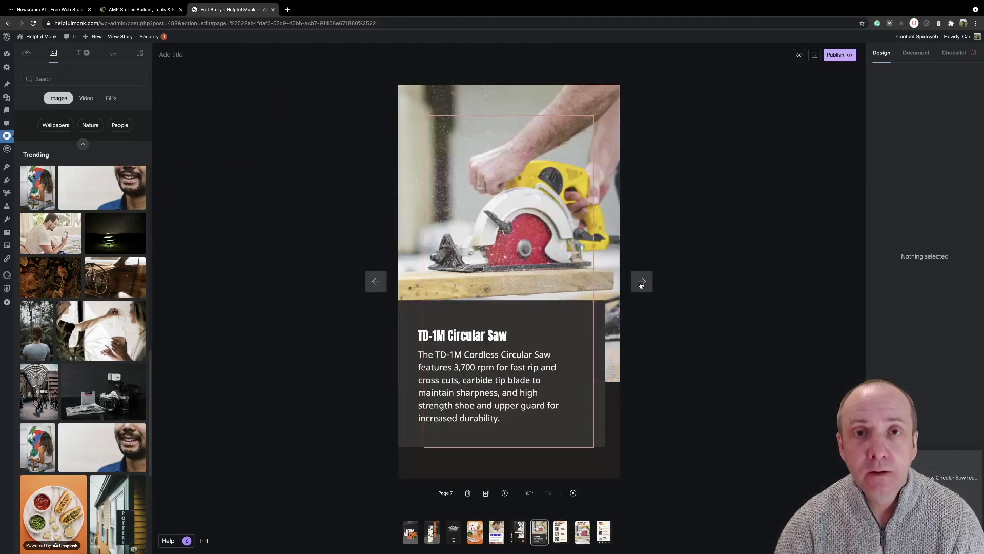
pyautogui.click(641, 283)
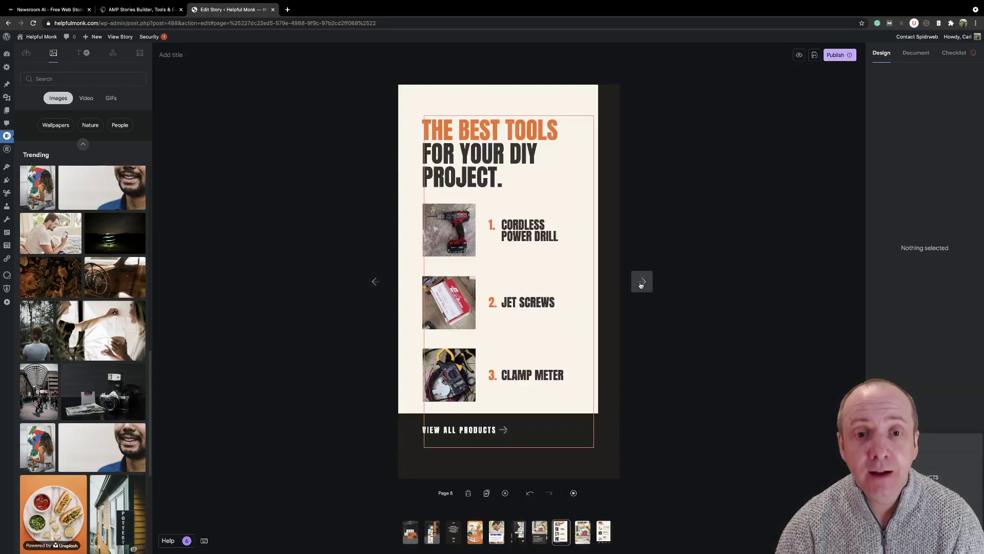
pyautogui.click(641, 284)
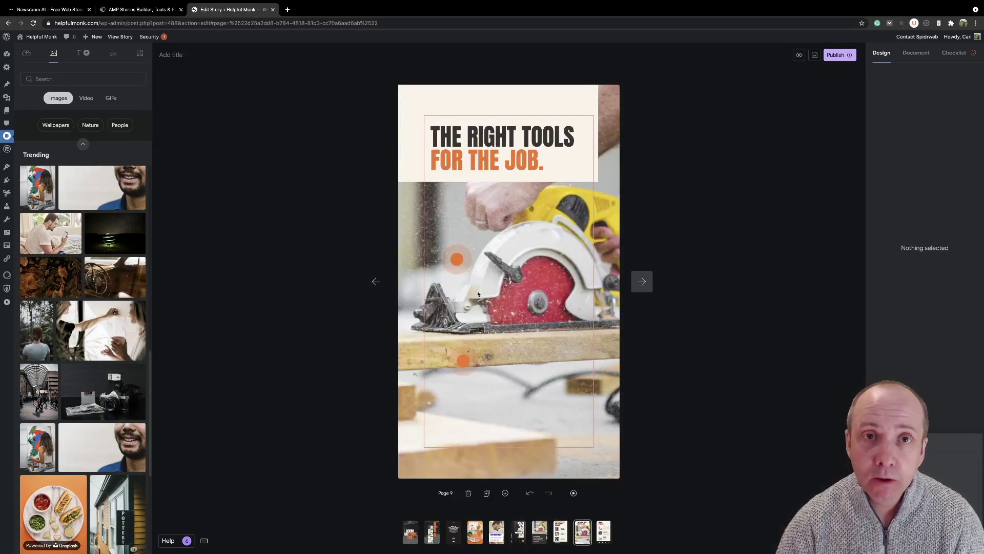
# Copy page 9's headline 'THE RIGHT TOOLS FOR THE JOB.' and paste it as the story title.
pyautogui.click(184, 55)
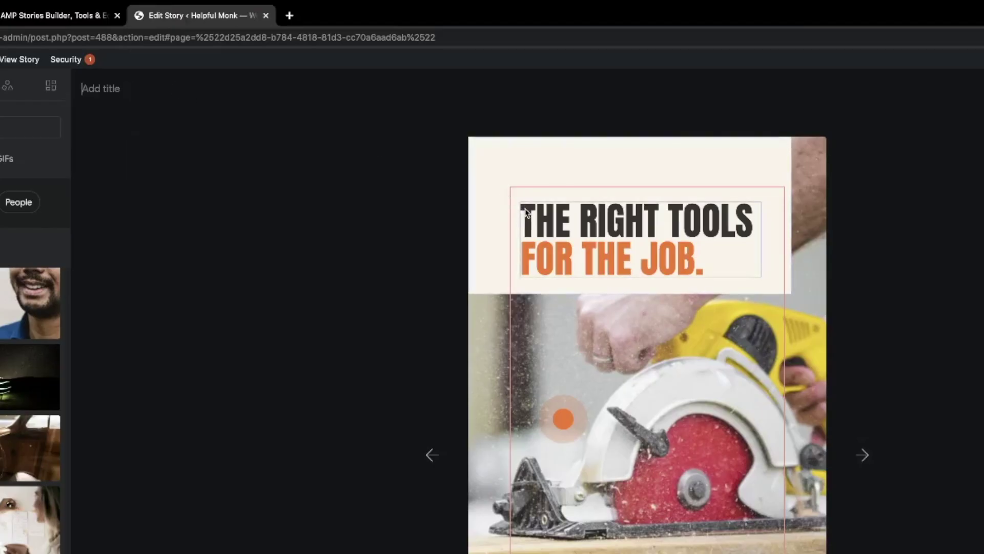
pyautogui.doubleClick(693, 258)
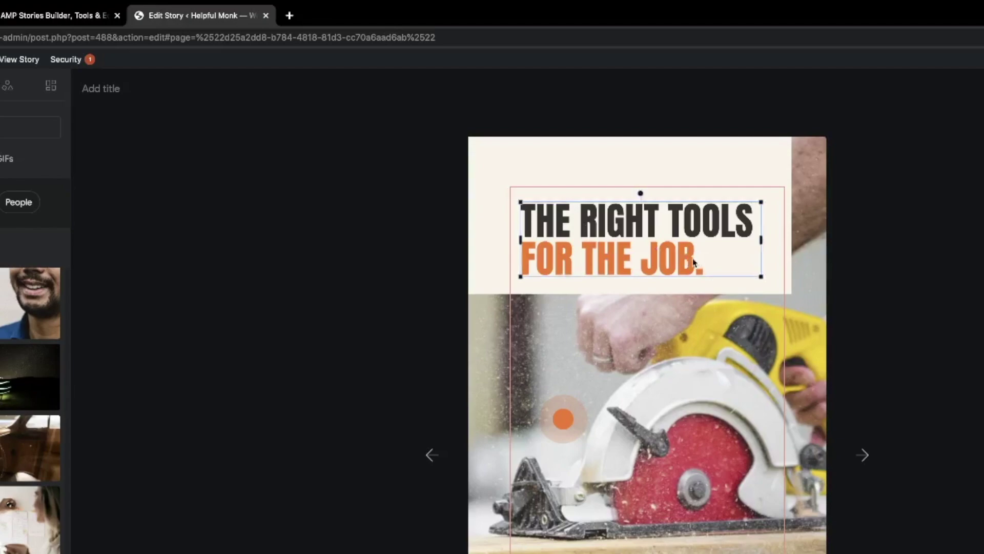
pyautogui.moveTo(693, 258); pyautogui.dragTo(526, 220)
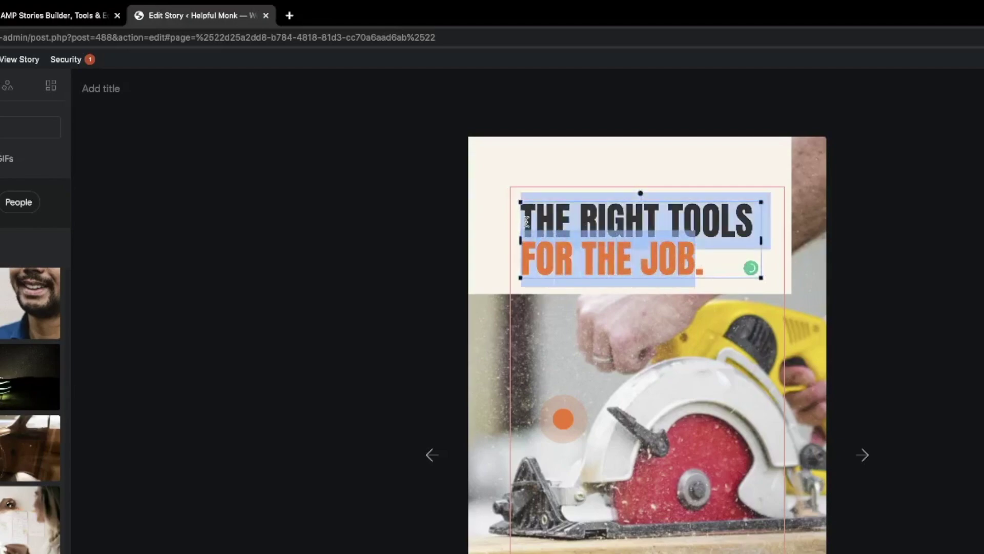
pyautogui.rightClick(568, 225)
pyautogui.click(595, 310)
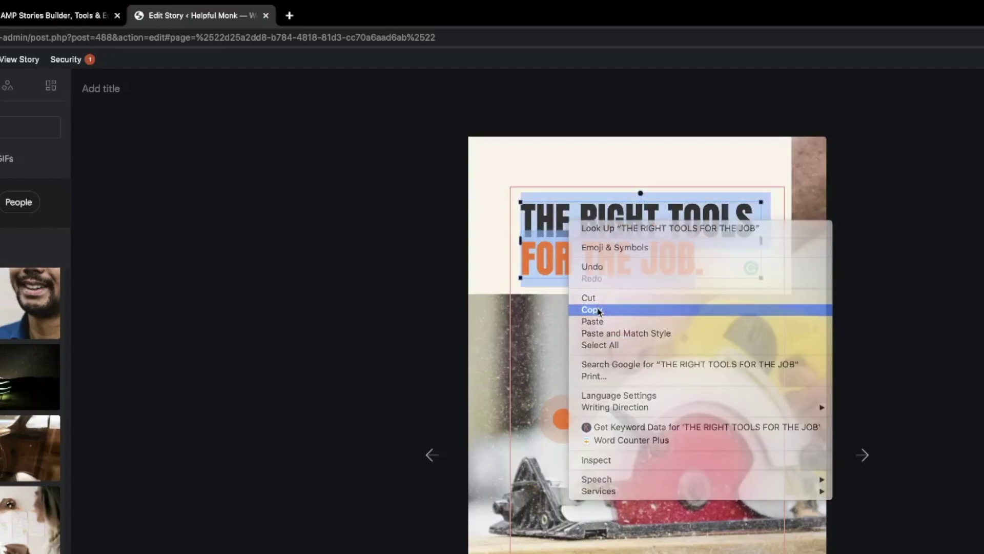
pyautogui.click(132, 87)
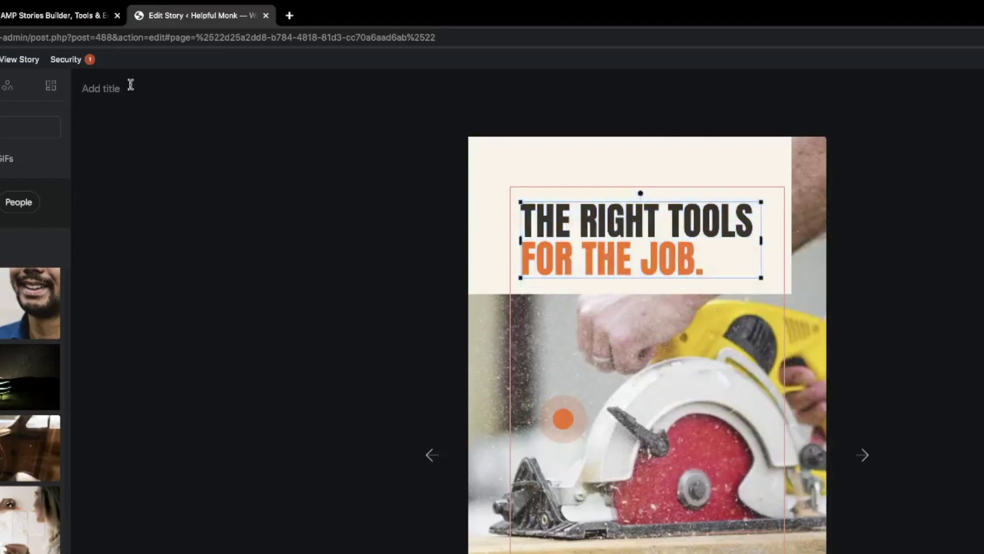
pyautogui.press('super+v')
pyautogui.click(314, 130)
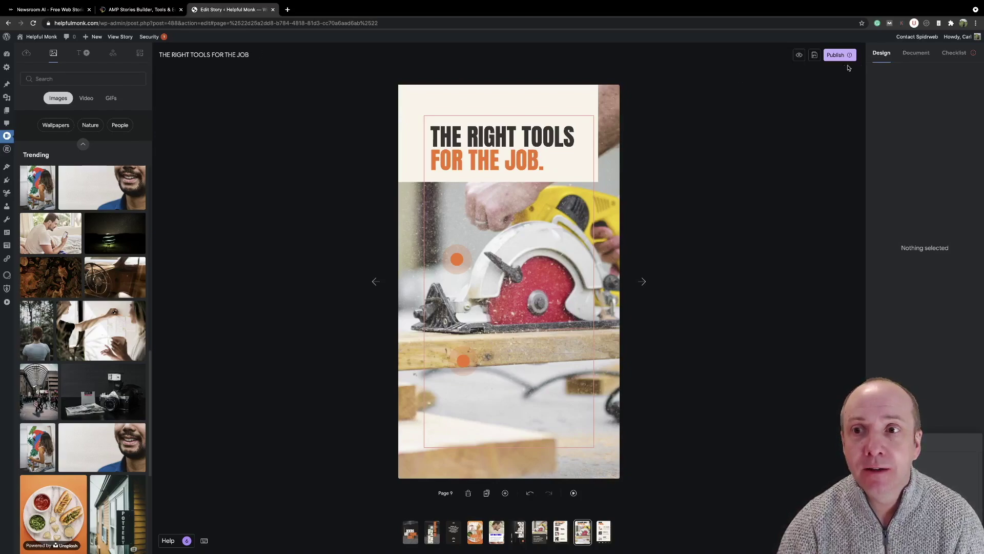
# Open the story's Document settings in the right sidebar.
pyautogui.click(925, 53)
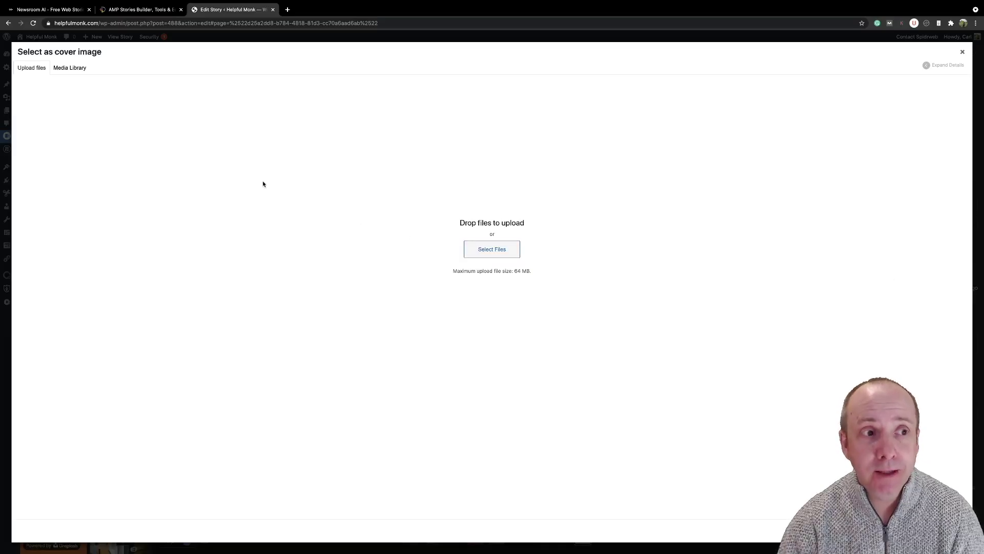
# Choose the '7 Amazing Things You Can Do With Lemon' graphic from the Media Library as cover image.
pyautogui.click(74, 69)
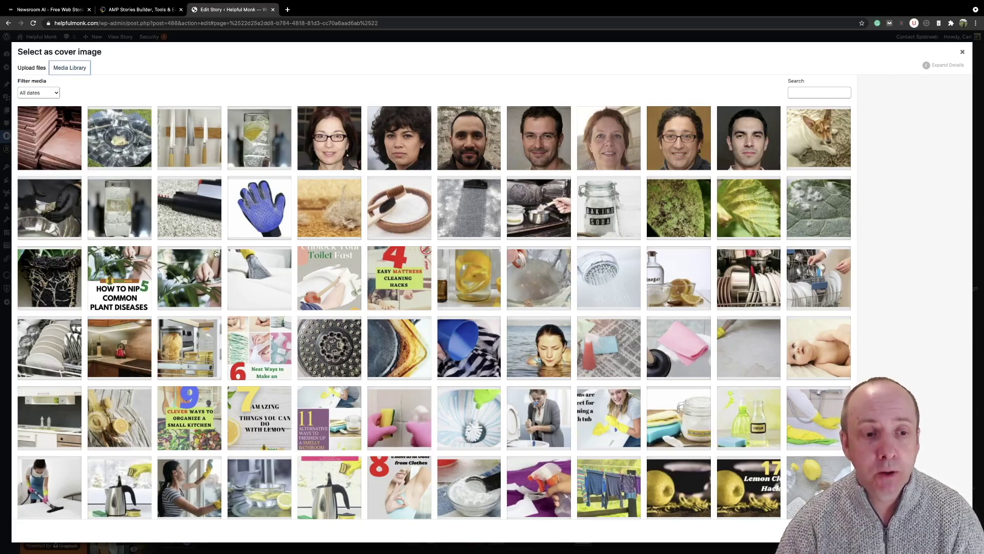
pyautogui.scroll(-2, 259, 327)
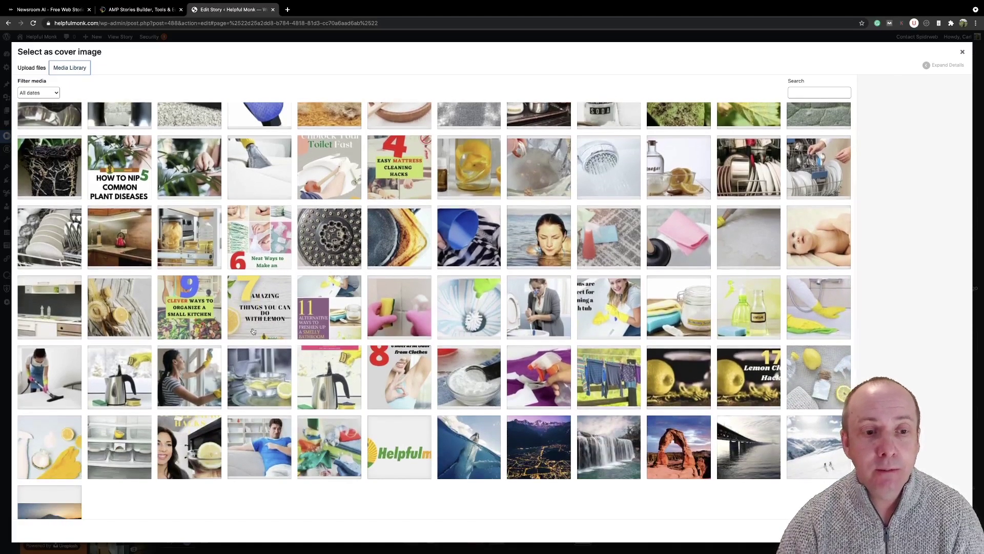
pyautogui.click(263, 296)
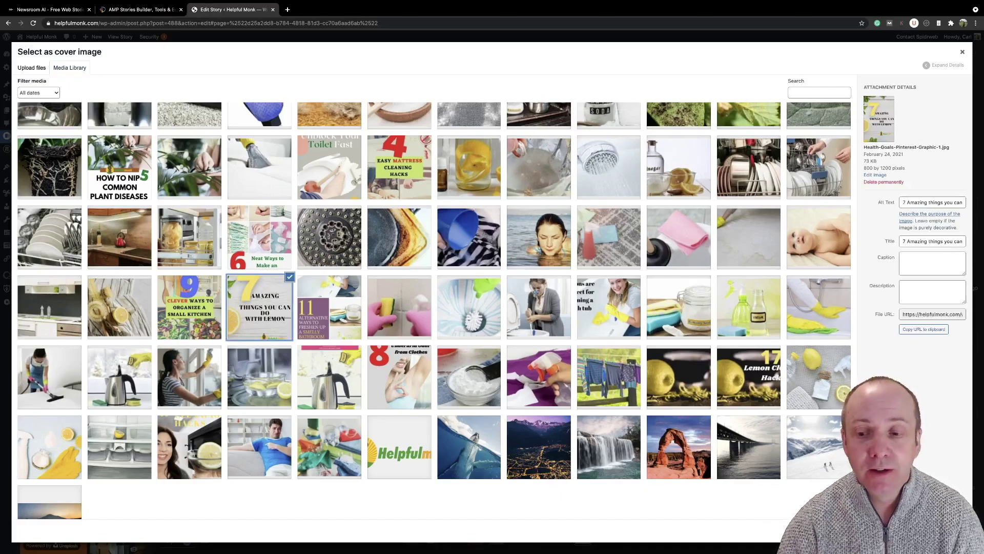
pyautogui.click(938, 528)
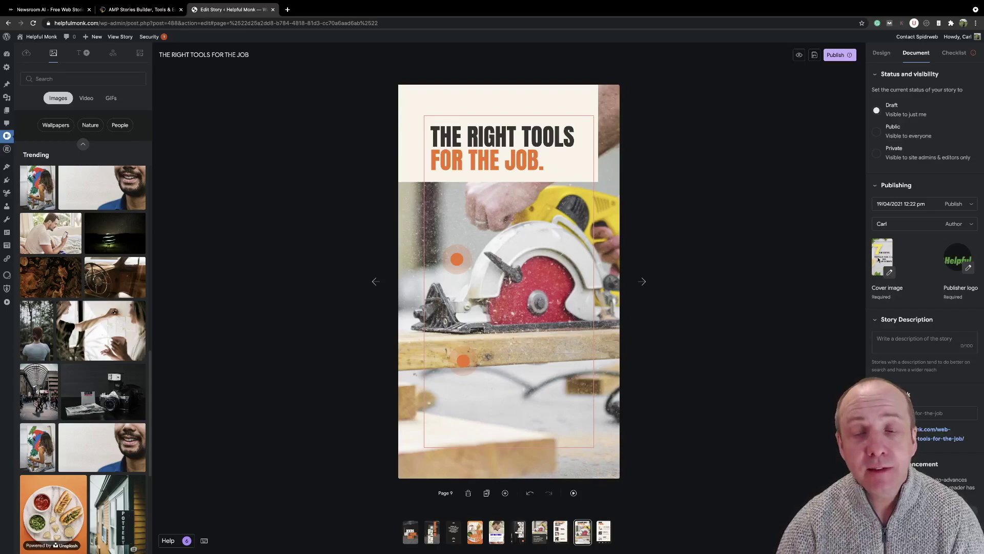
# Pick the Helpful Monk logo from the Media Library as the publisher logo.
pyautogui.click(966, 269)
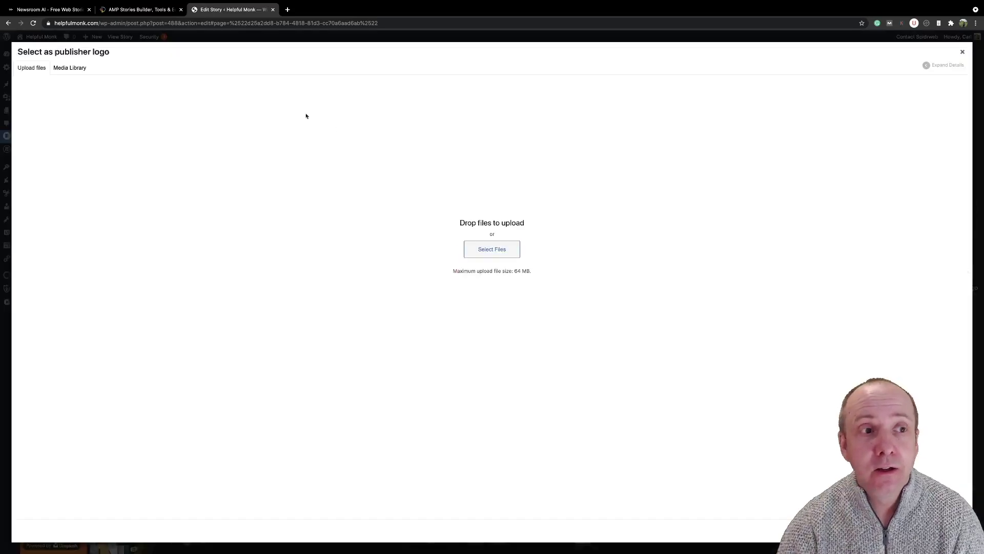
pyautogui.click(69, 68)
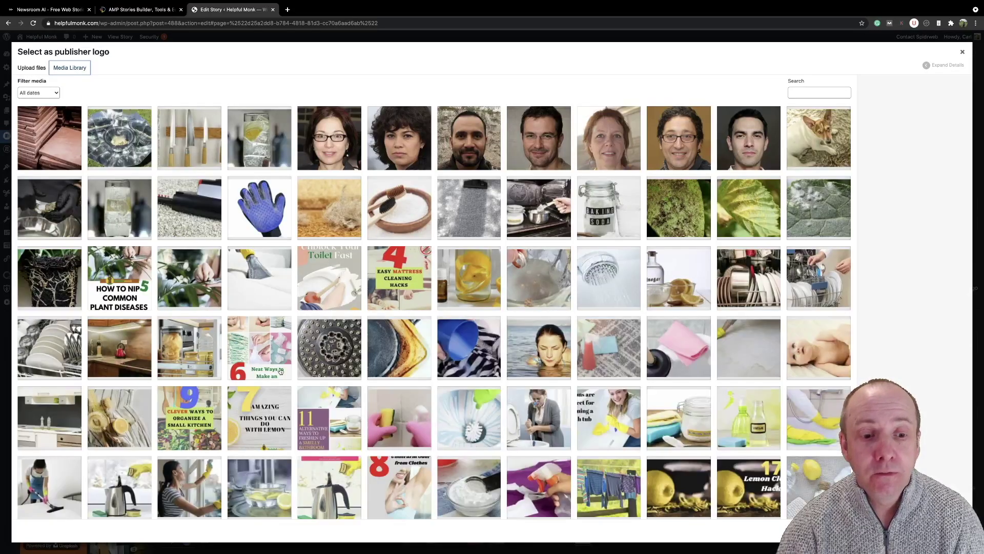
pyautogui.scroll(-3, 343, 393)
pyautogui.click(401, 421)
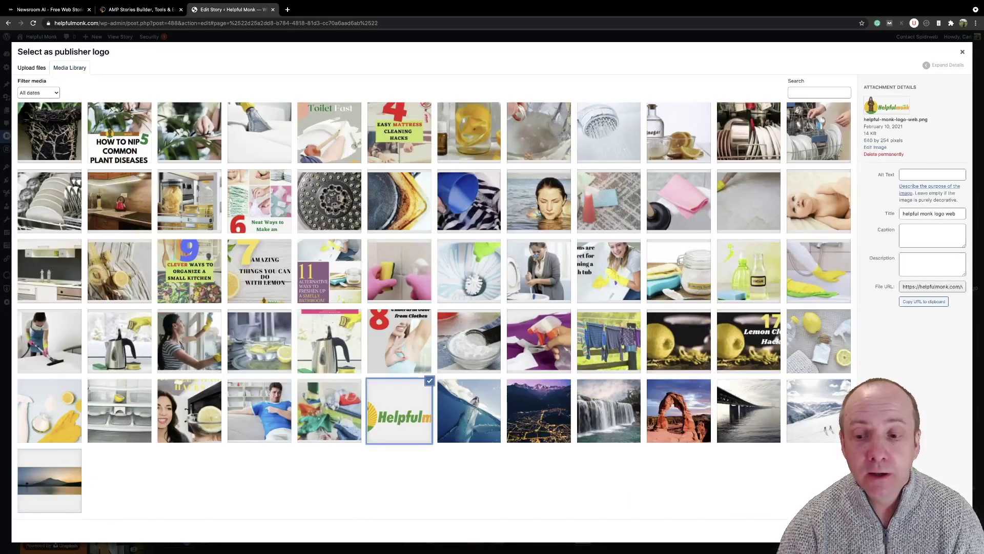
pyautogui.click(945, 529)
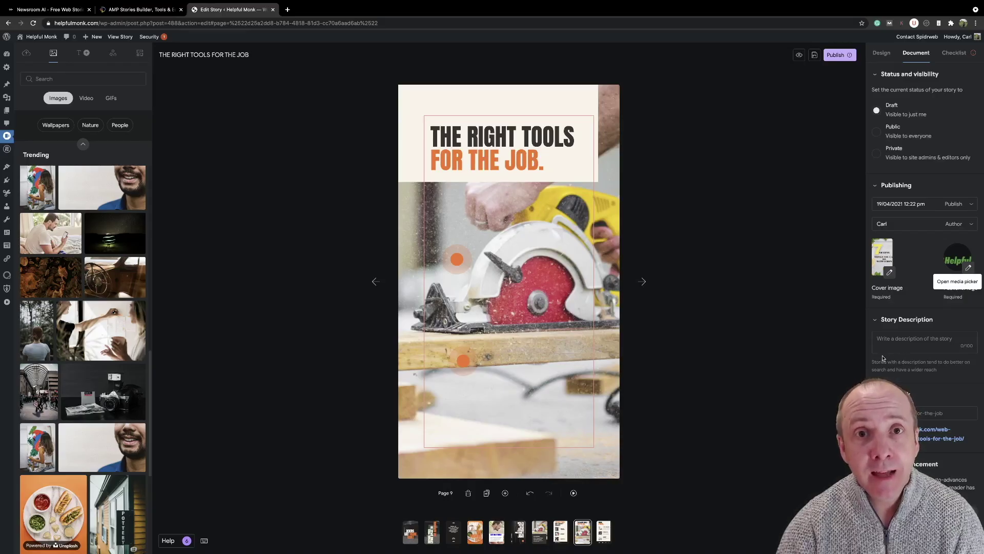
pyautogui.click(655, 493)
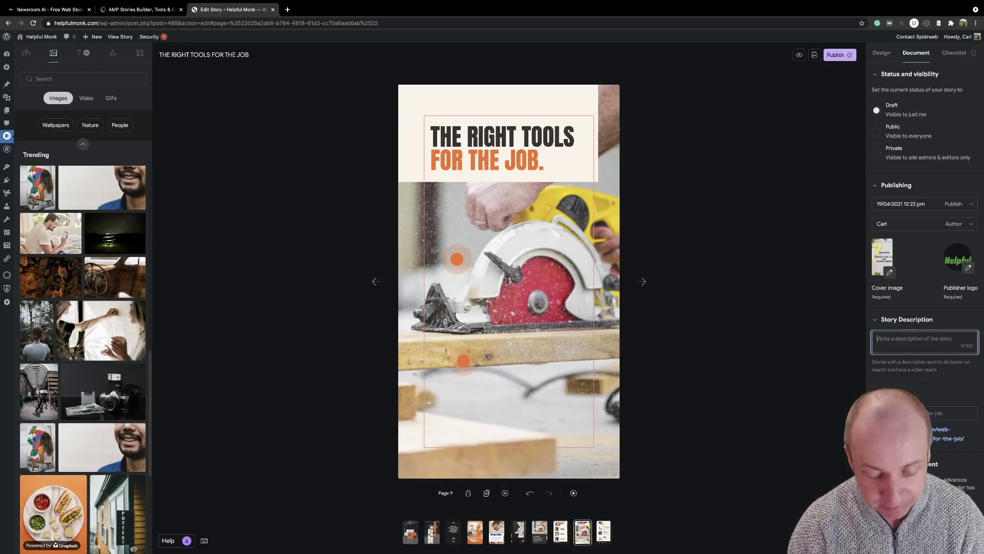
# Type '7 amazing things to do' into the Story Description field.
pyautogui.write('7 amazing ')
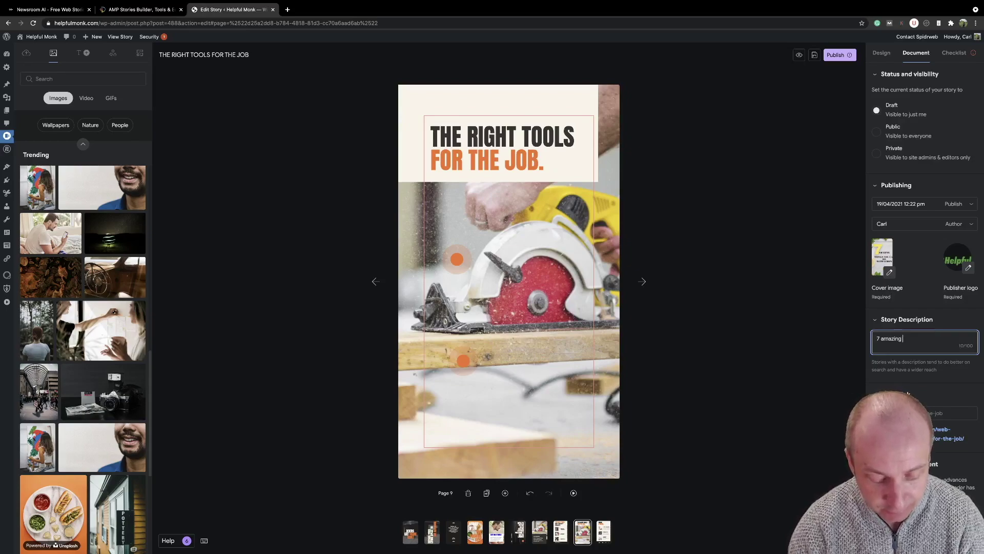
pyautogui.write('things to do')
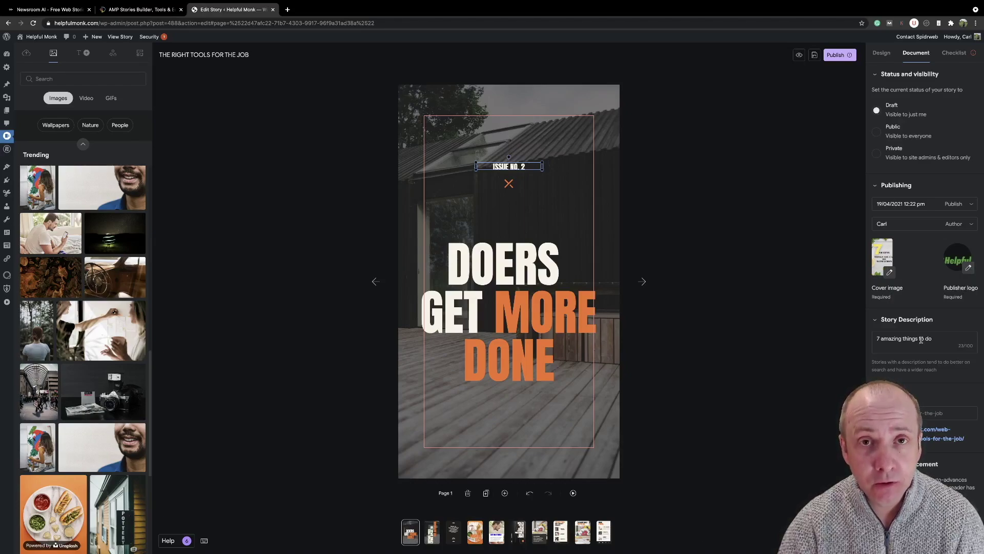
# Save the story draft with Cmd+S.
pyautogui.press('super+s')
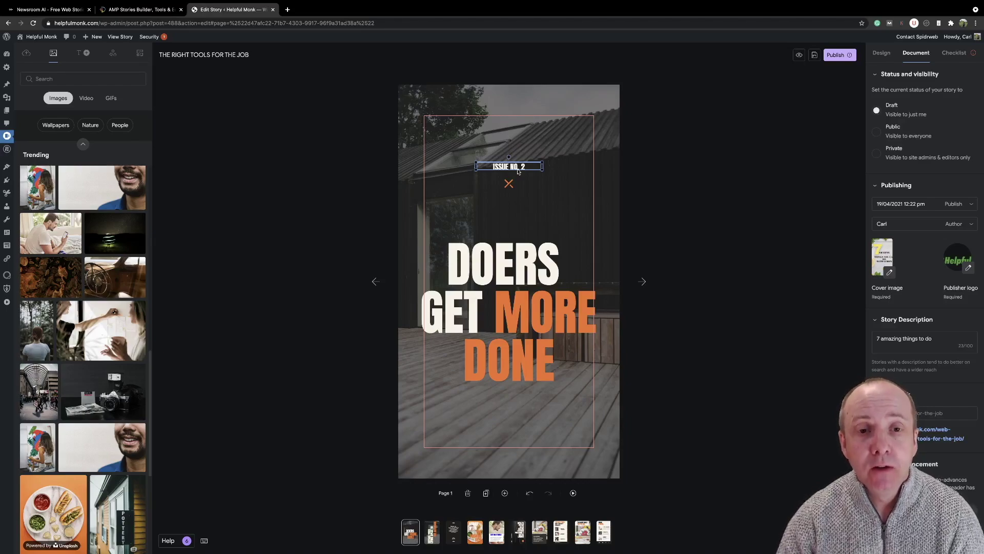
# Change the cover's ISSUE NO. 2 label to 'Read More here'.
pyautogui.doubleClick(527, 166)
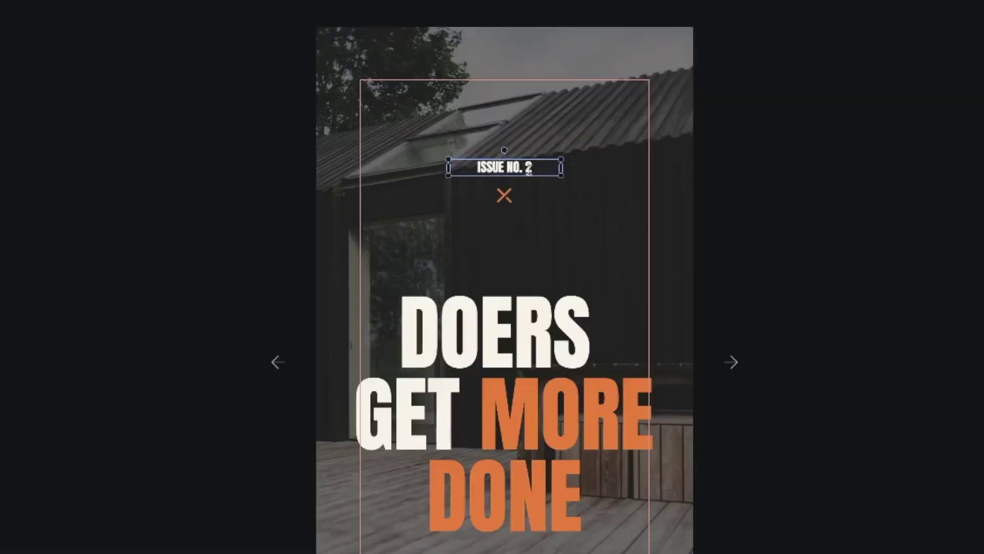
pyautogui.press('BackSpace')
pyautogui.press('BackSpace')
pyautogui.press('BackSpace')
pyautogui.press('BackSpace')
pyautogui.press('BackSpace')
pyautogui.press('BackSpace')
pyautogui.press('BackSpace')
pyautogui.press('BackSpace')
pyautogui.press('BackSpace')
pyautogui.press('BackSpace')
pyautogui.press('BackSpace')
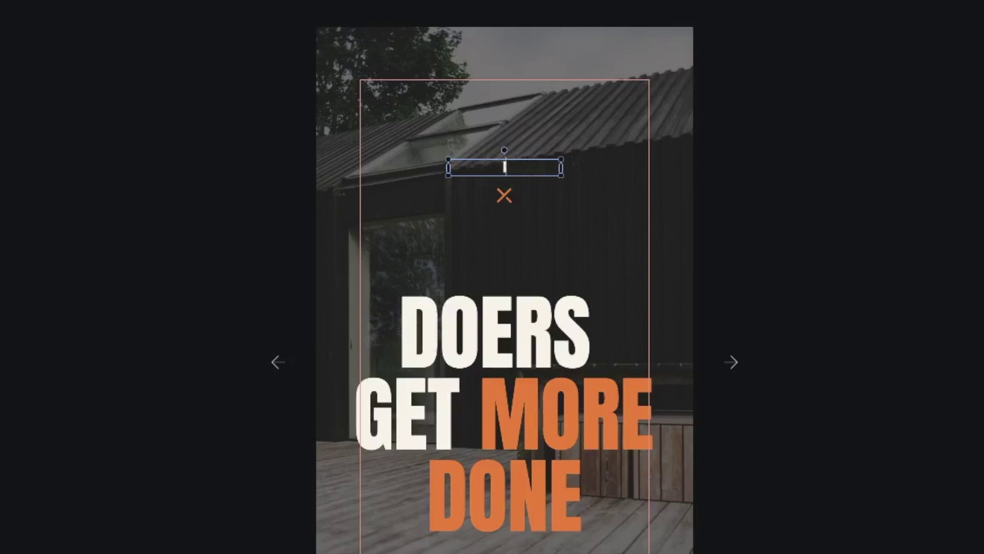
pyautogui.write('Read More here')
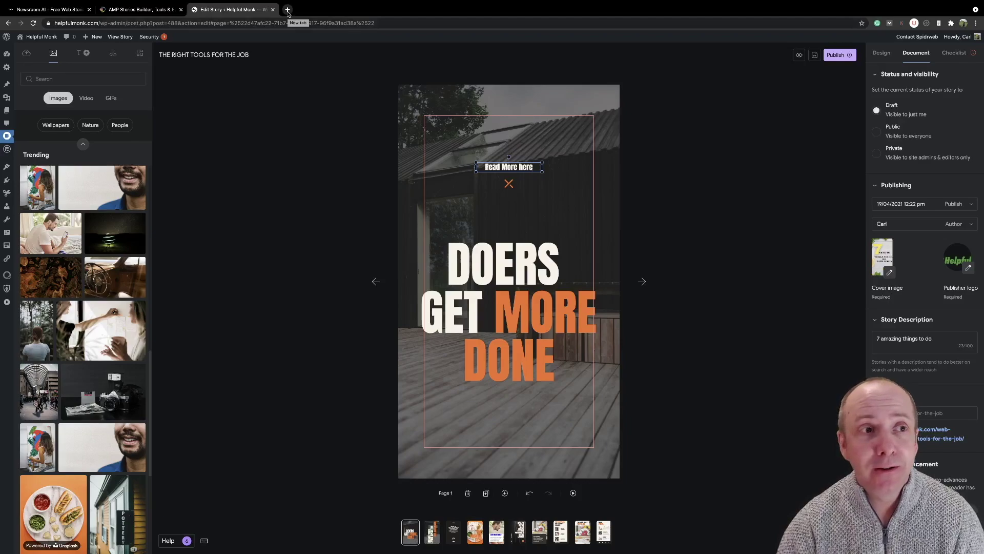
# Open the '7 Amazing Things You Can Do with Lemon' article in a new tab and copy its URL.
pyautogui.click(288, 10)
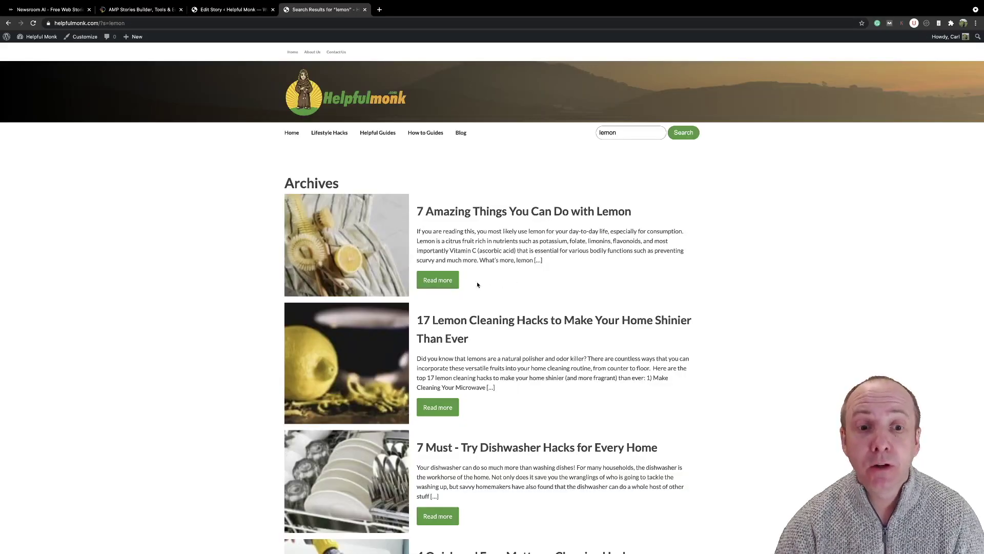
pyautogui.click(443, 281)
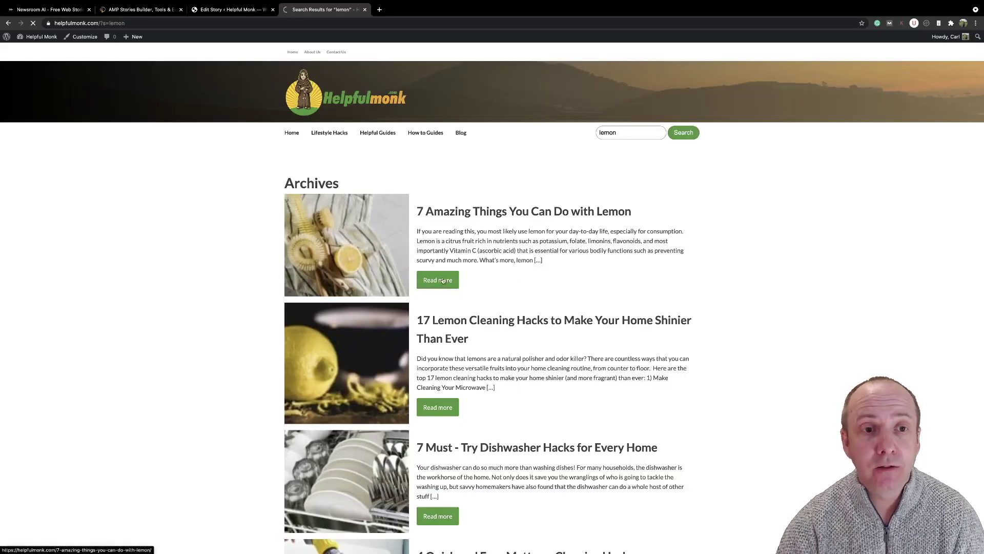
pyautogui.click(150, 24)
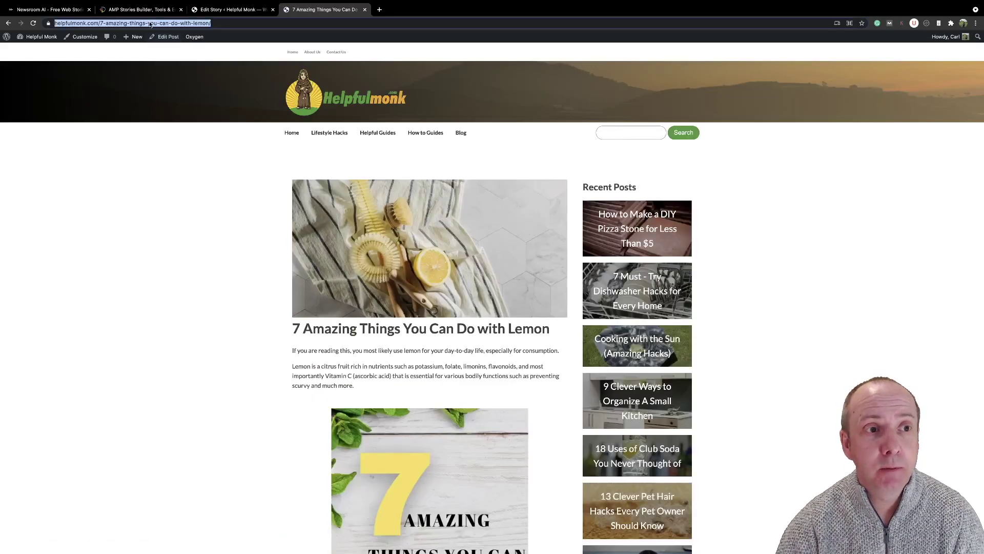
pyautogui.rightClick(150, 23)
pyautogui.click(159, 77)
pyautogui.hotkey('ctrl', 'shift', 'Tab')
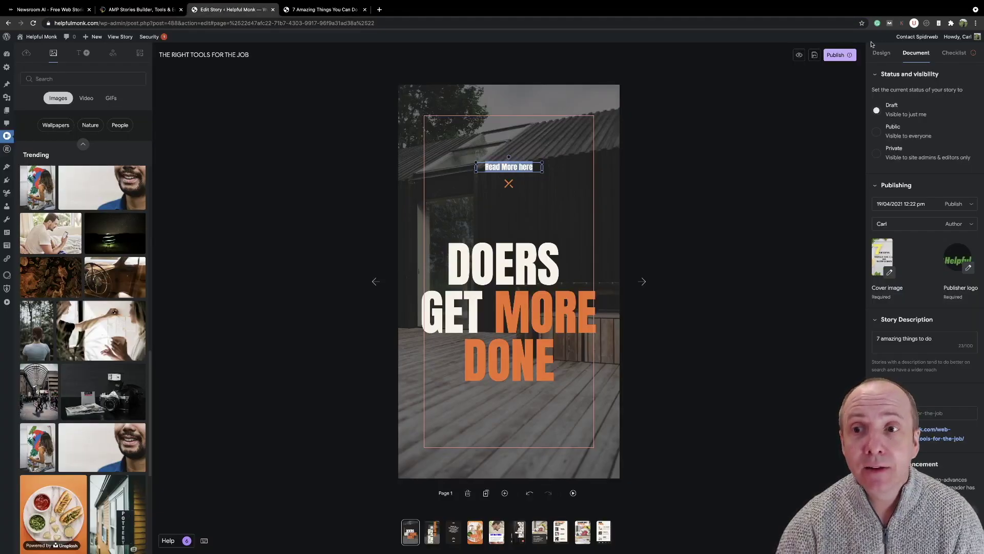
# Link 'Read More here' to the lemon article URL, then advance to page 3's quote.
pyautogui.click(882, 53)
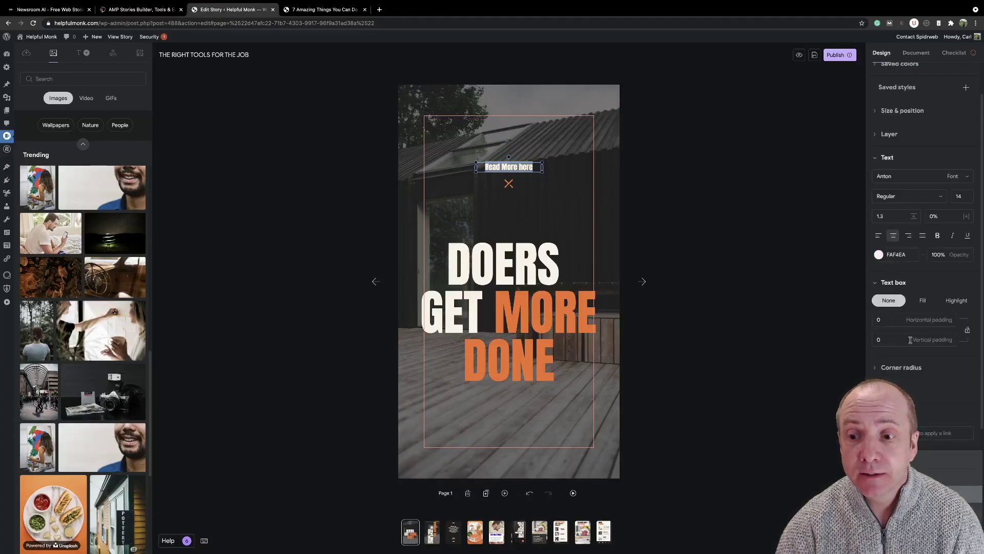
pyautogui.click(946, 433)
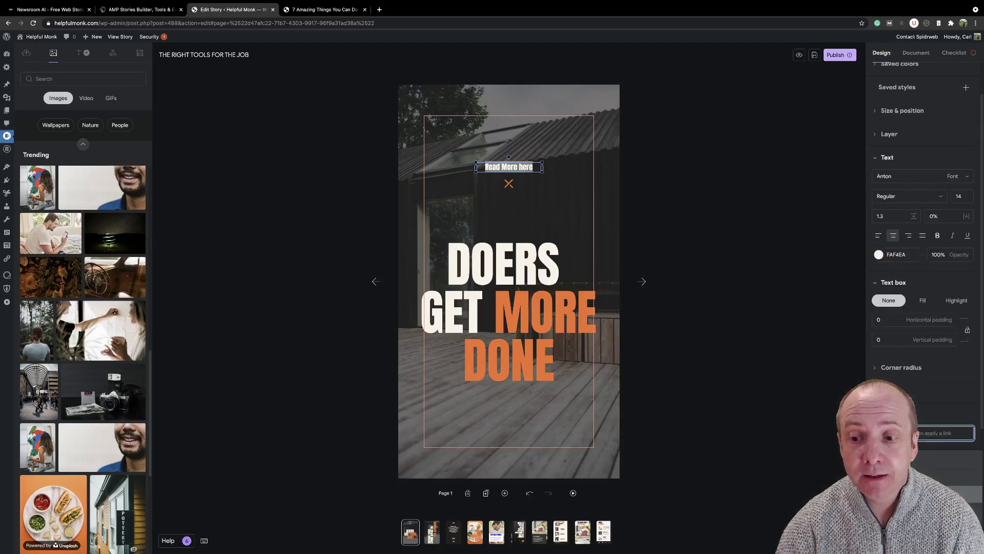
pyautogui.press('super+v')
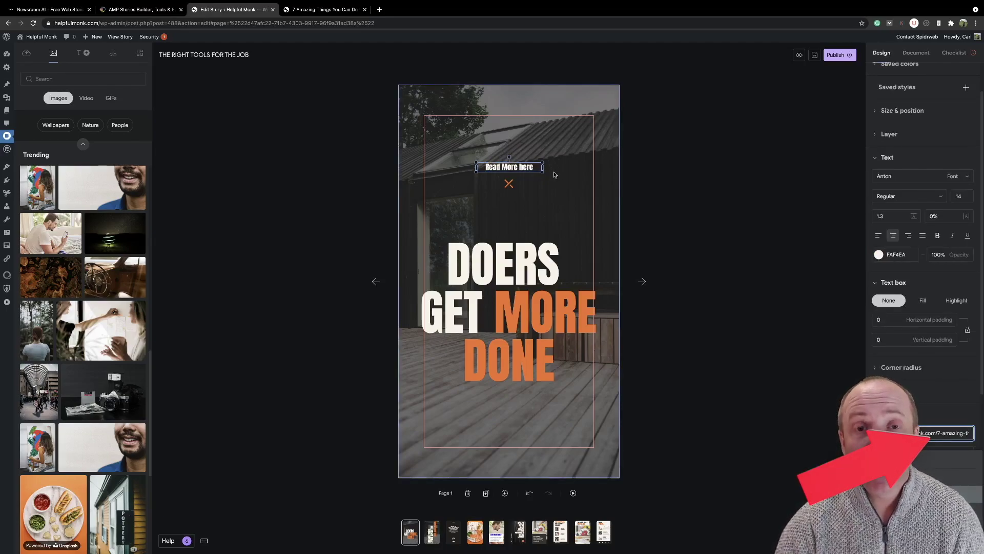
pyautogui.click(643, 282)
pyautogui.click(643, 282)
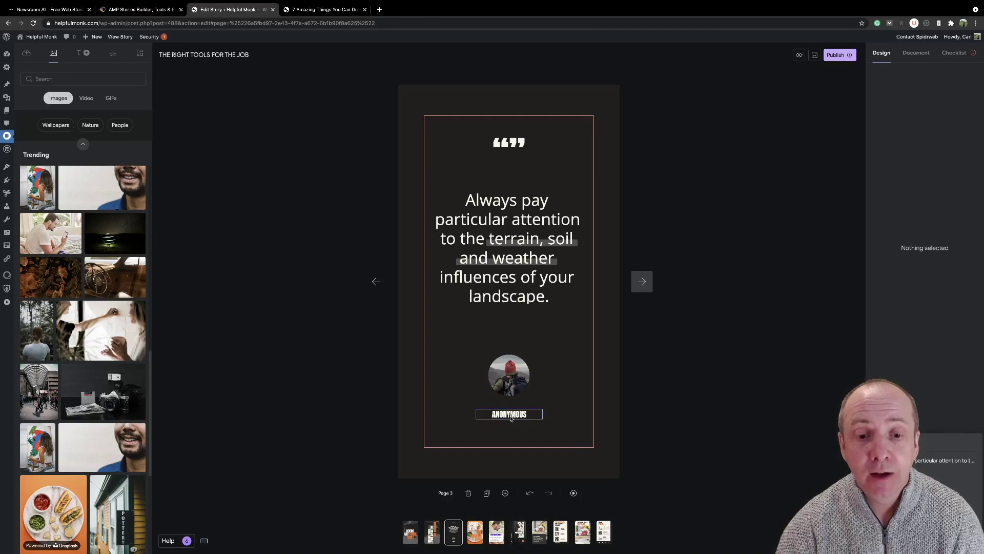
# Step through the hot dog and Getting Started pages and inspect the LEARN MORE link.
pyautogui.click(643, 281)
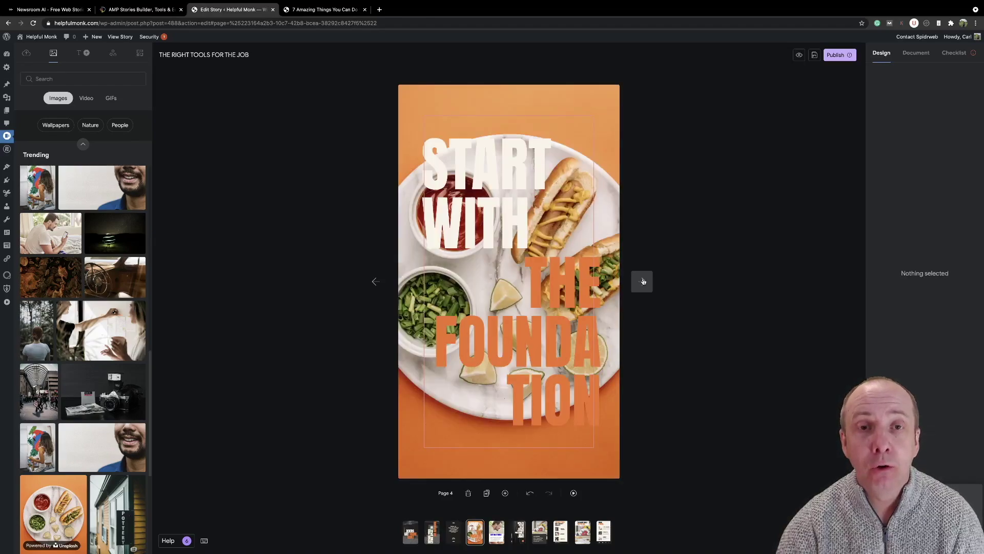
pyautogui.click(642, 281)
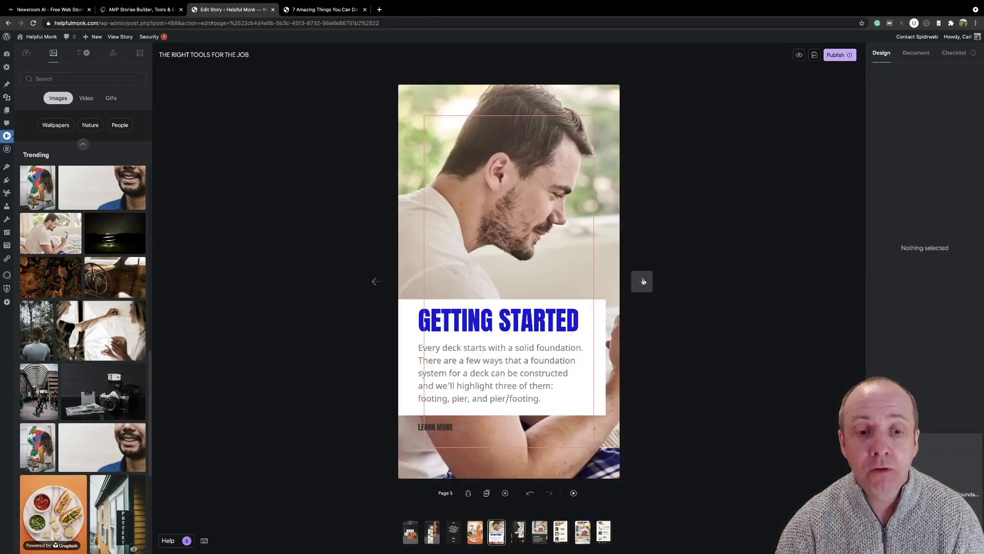
pyautogui.click(443, 432)
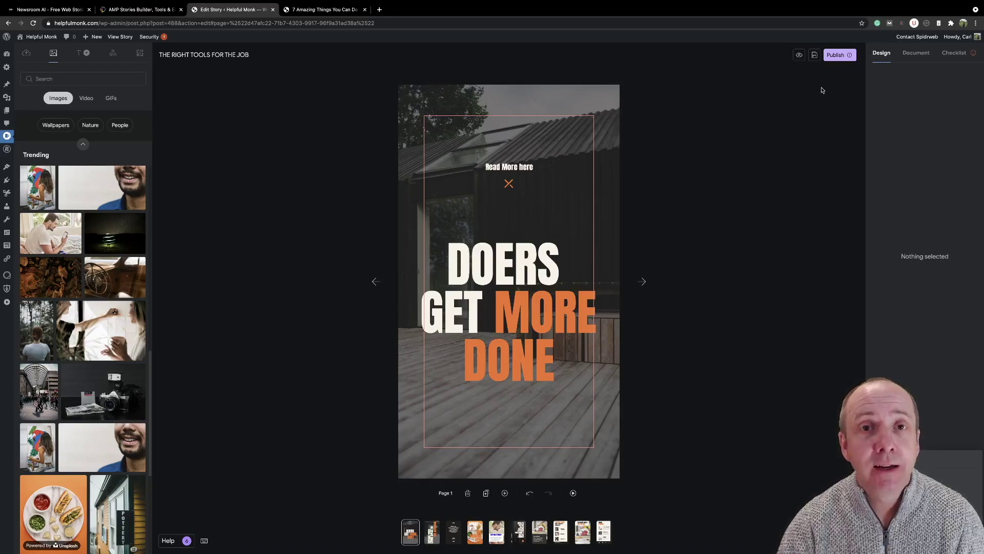
# Publish the story and view it live on the Helpful Monk site in a new tab.
pyautogui.click(845, 55)
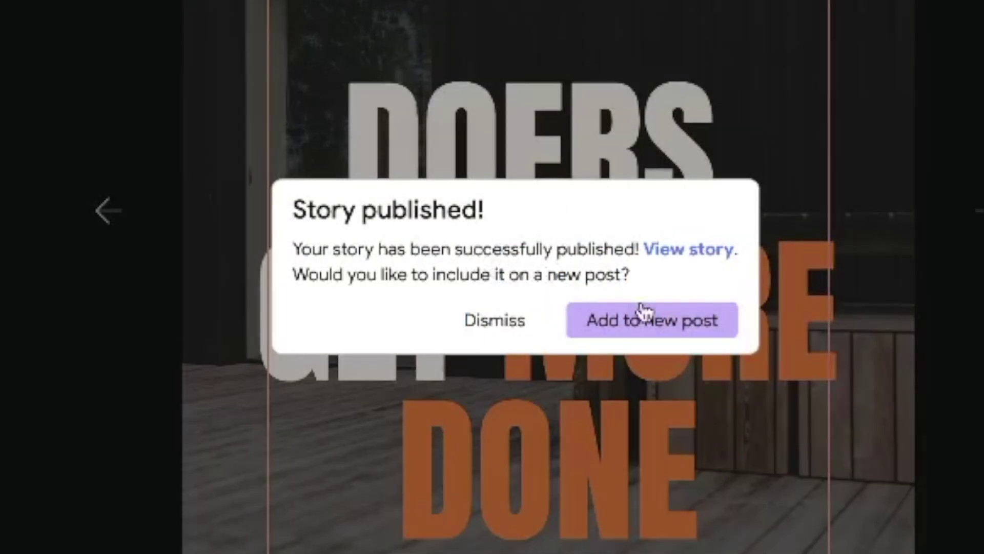
pyautogui.click(702, 250)
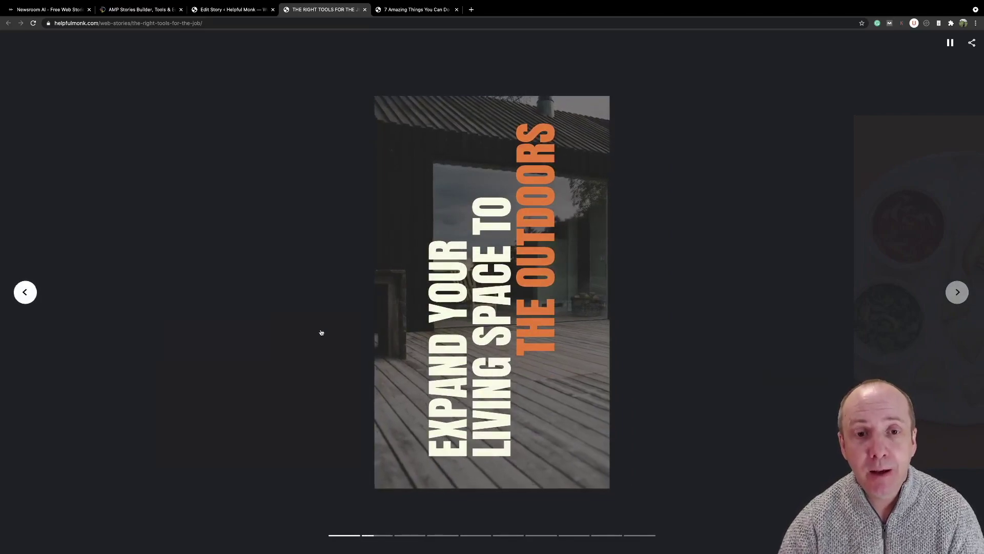
# Go back to the DOERS GET MORE DONE cover and follow Read More here to the lemon article.
pyautogui.click(23, 292)
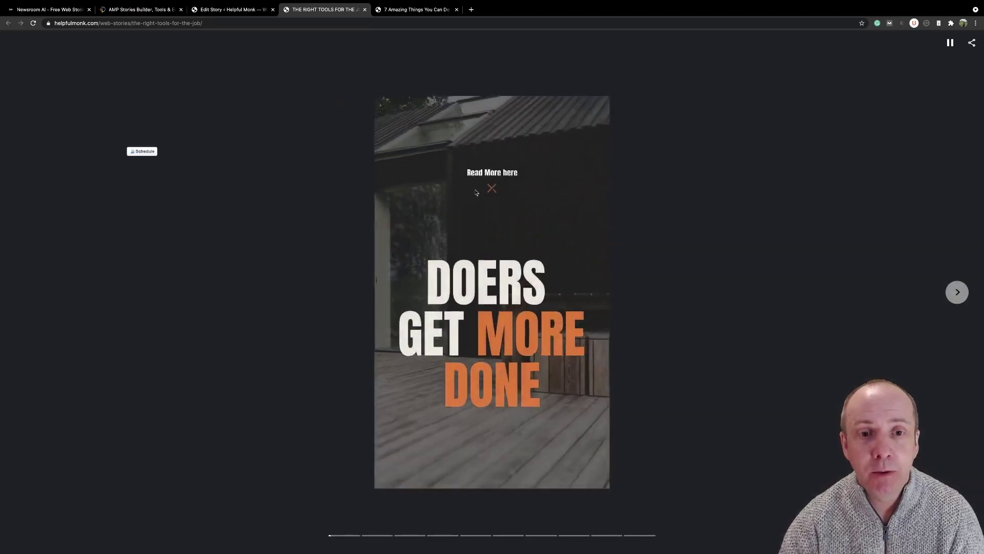
pyautogui.click(495, 172)
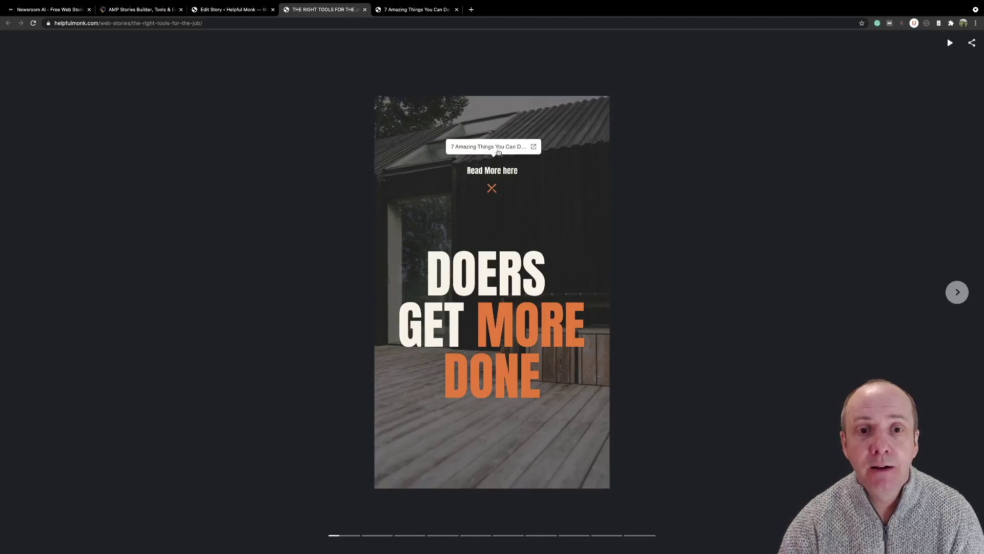
pyautogui.click(500, 147)
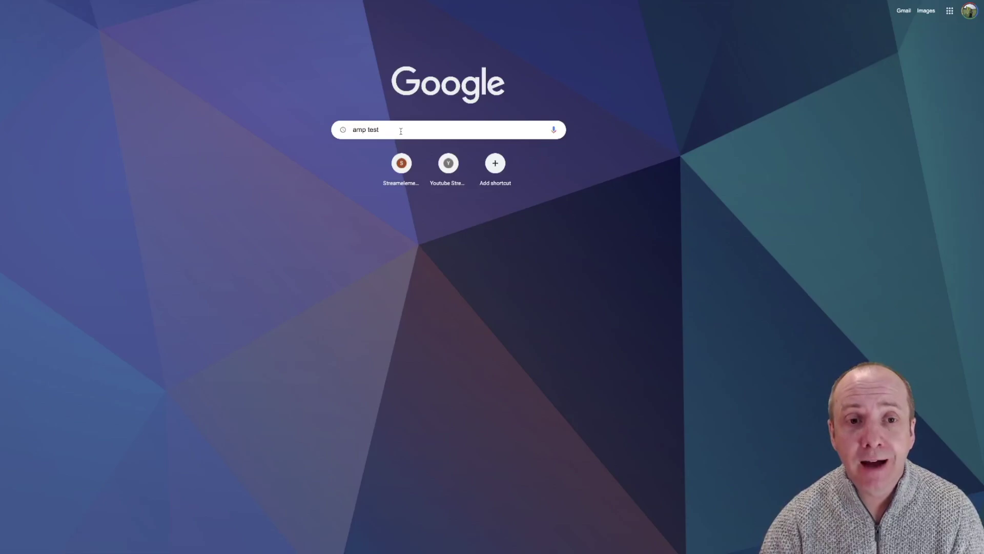
# Search 'amp test', open the AMP Test - Google Search Console result, and return to WordPress.
pyautogui.press('Return')
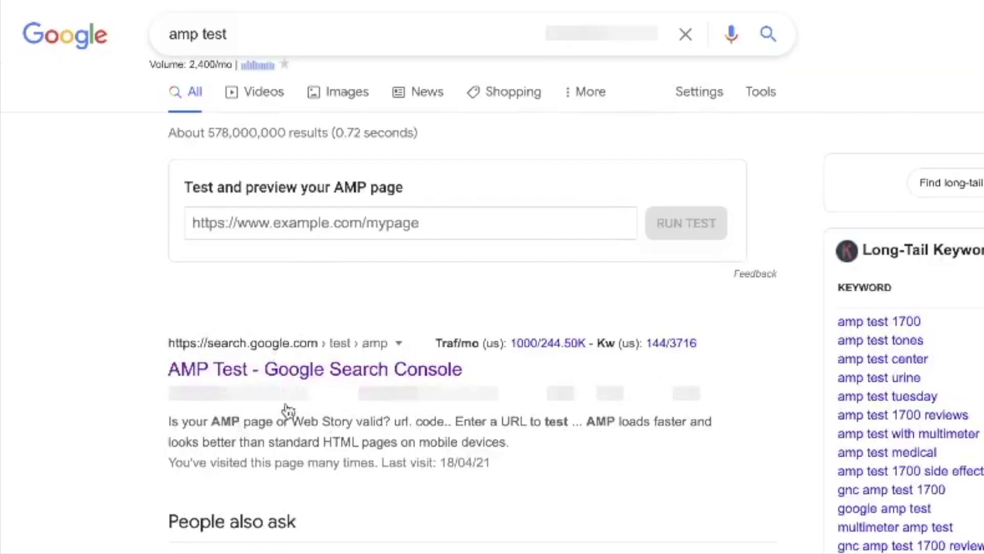
pyautogui.click(300, 379)
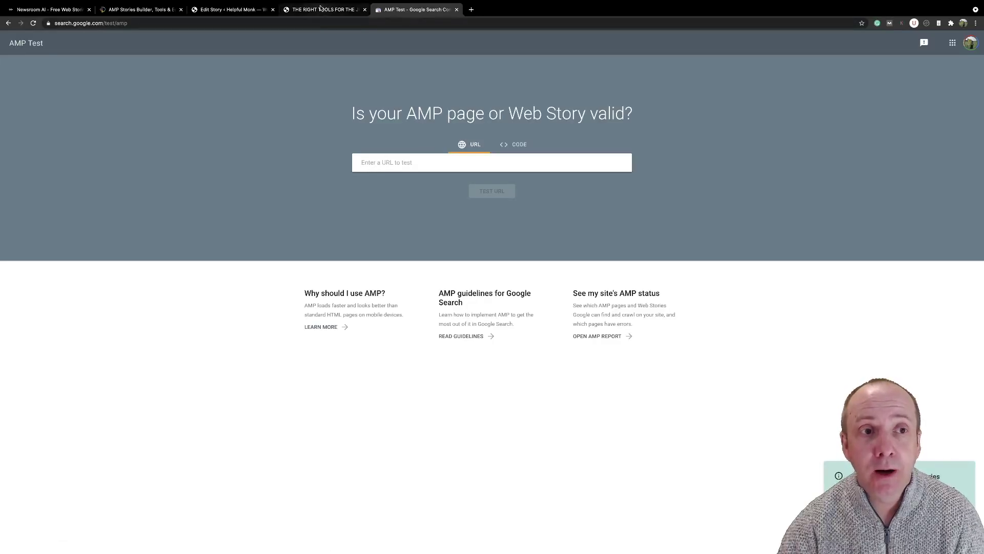
pyautogui.click(257, 9)
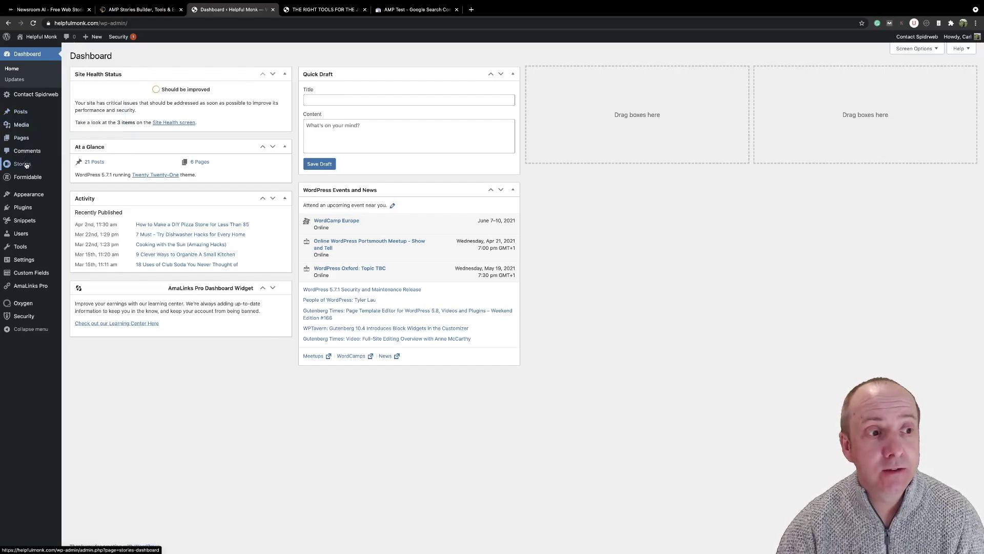
# Copy the published story's URL from its options menu in Stories > My Stories.
pyautogui.moveTo(25, 164)
pyautogui.click(82, 165)
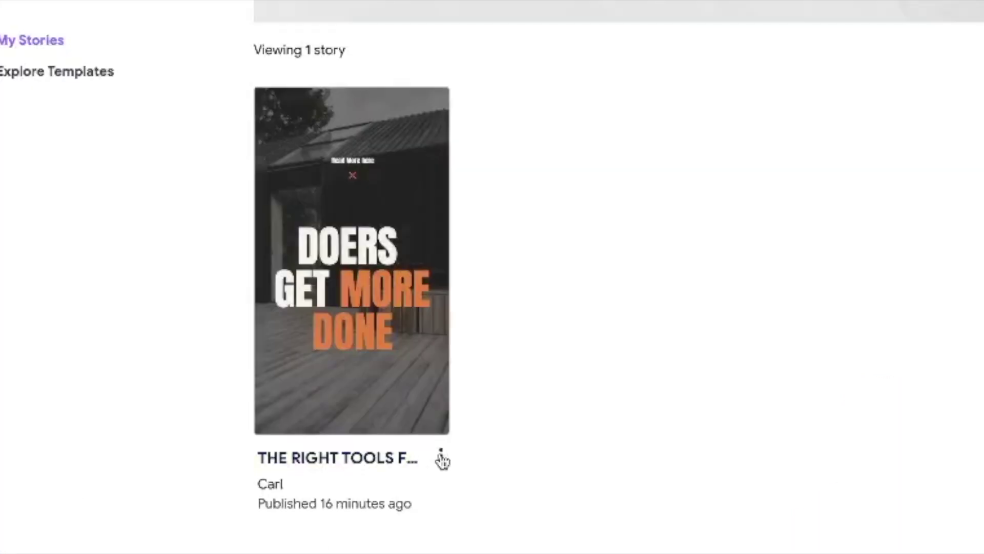
pyautogui.click(266, 322)
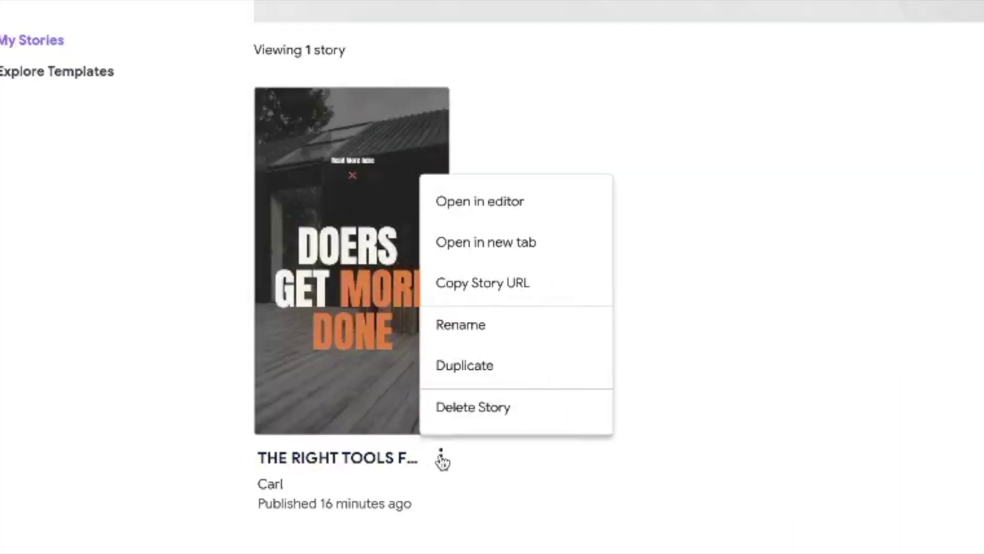
pyautogui.click(505, 290)
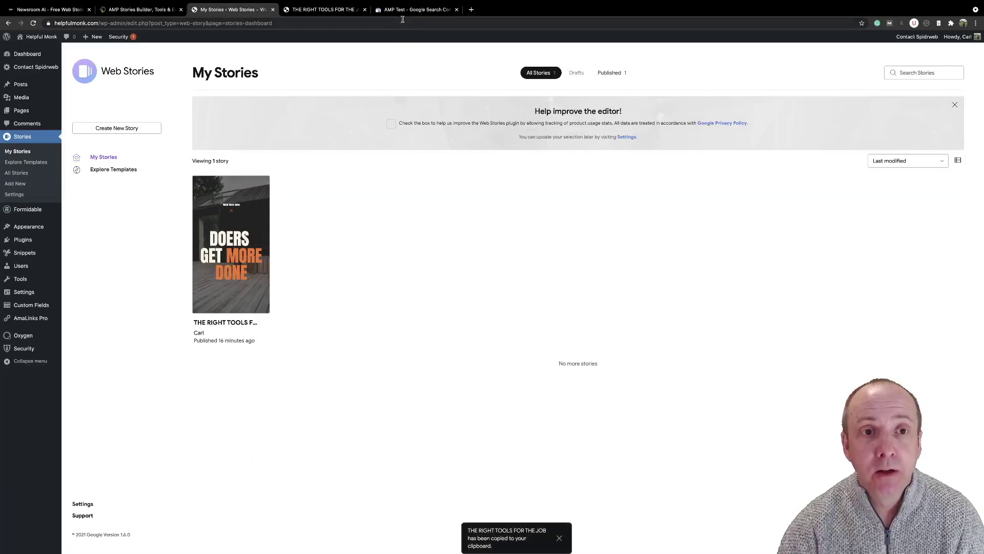
# Test helpfulmonk.com/web-stories/the-right-tools-for-the-job/ in AMP Test, getting a Valid Web Story result.
pyautogui.click(403, 11)
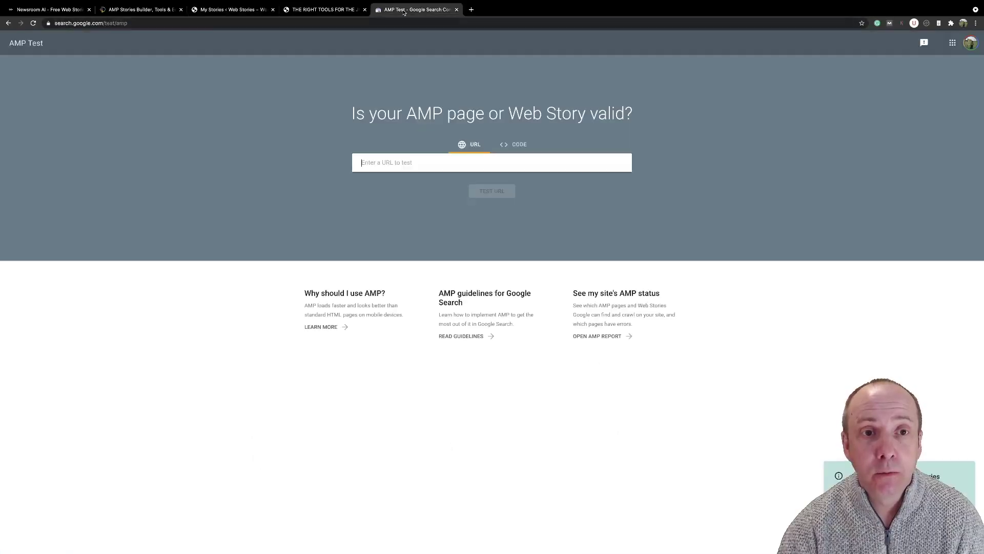
pyautogui.click(388, 163)
pyautogui.press('super+v')
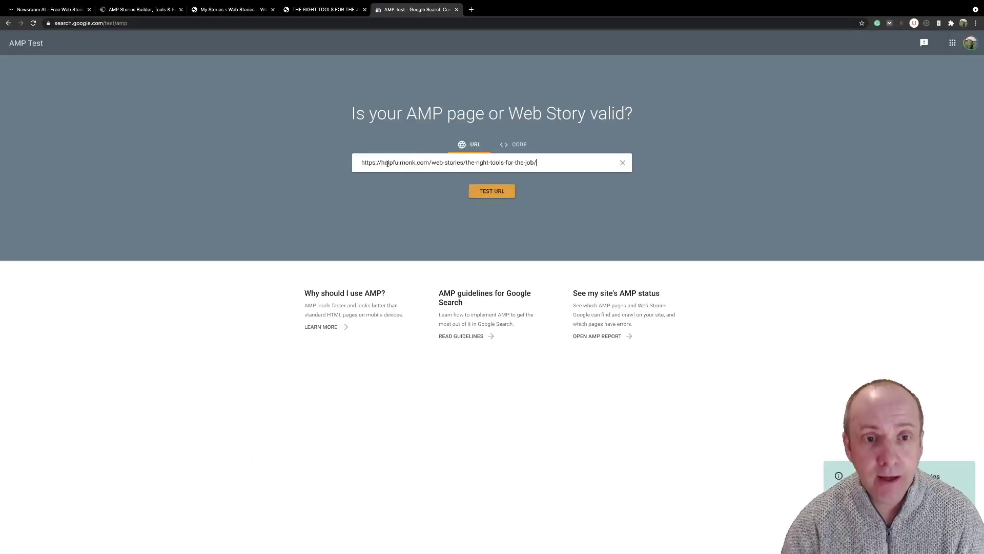
pyautogui.click(502, 192)
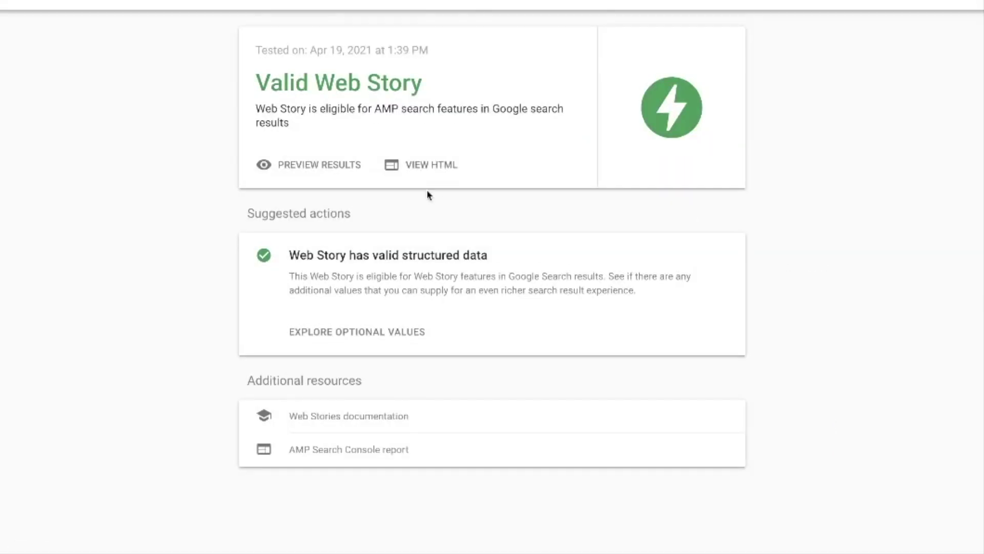
# Open the smartphone Results Preview of the story and scroll through it.
pyautogui.click(334, 164)
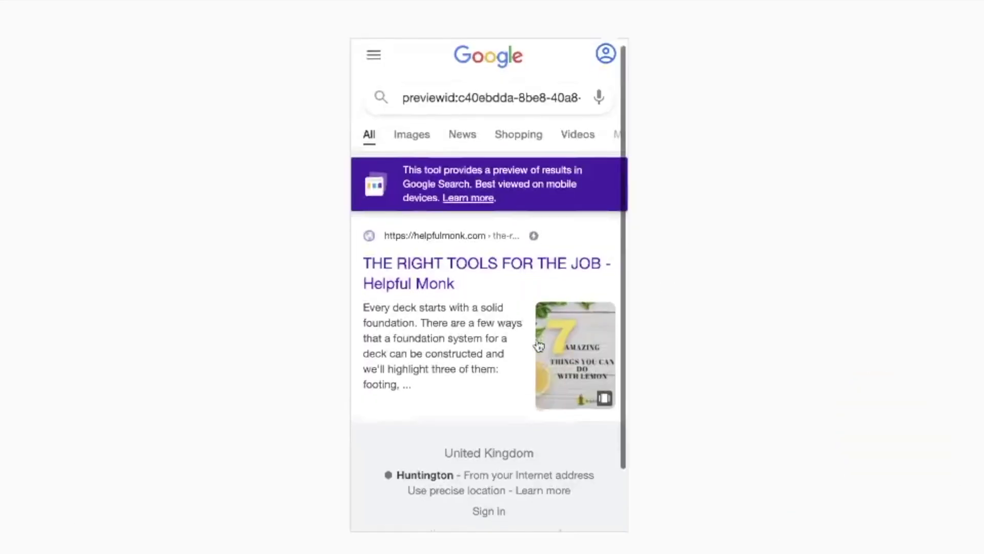
pyautogui.scroll(-2, 563, 360)
pyautogui.scroll(2, 563, 360)
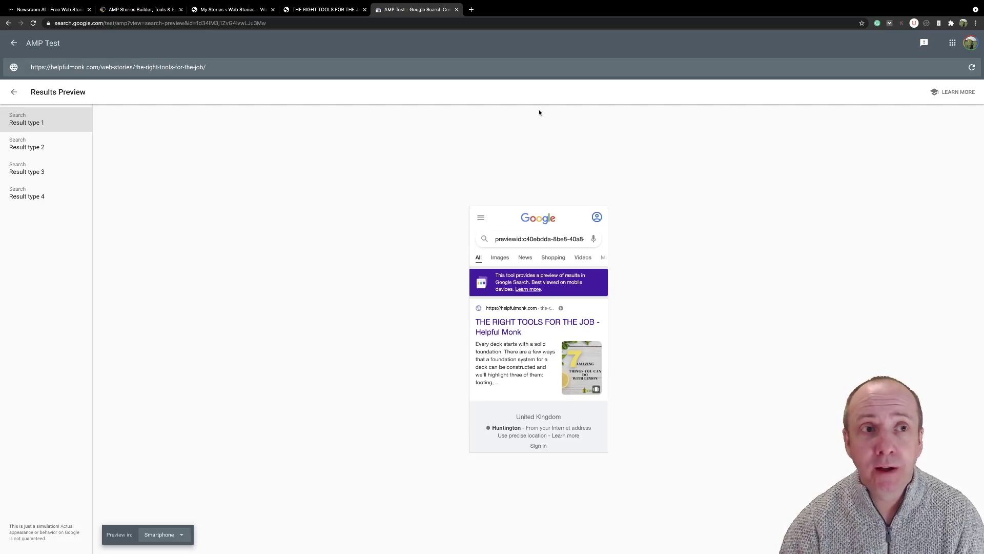
# Open the web story from the lemon-thumbnail result card in the Results Preview.
pyautogui.click(551, 327)
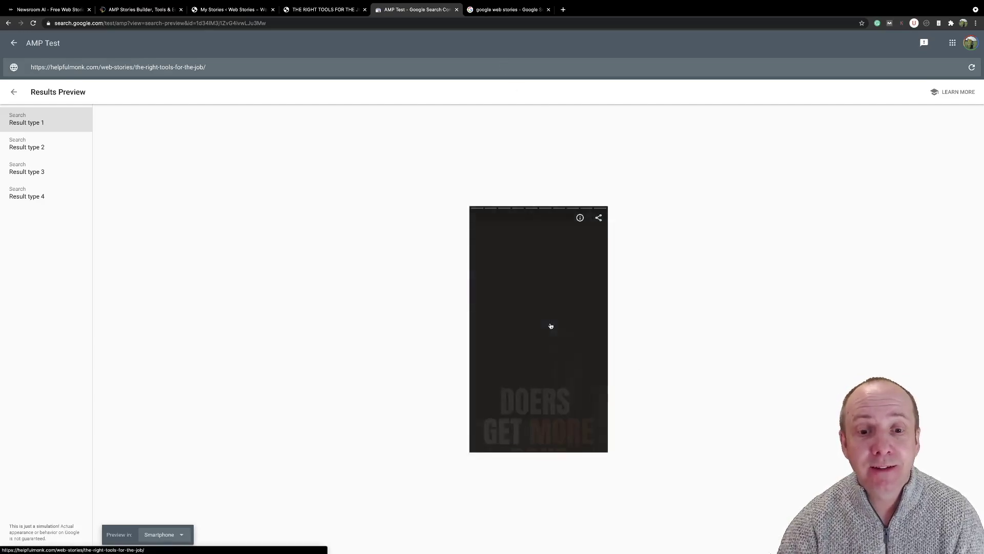